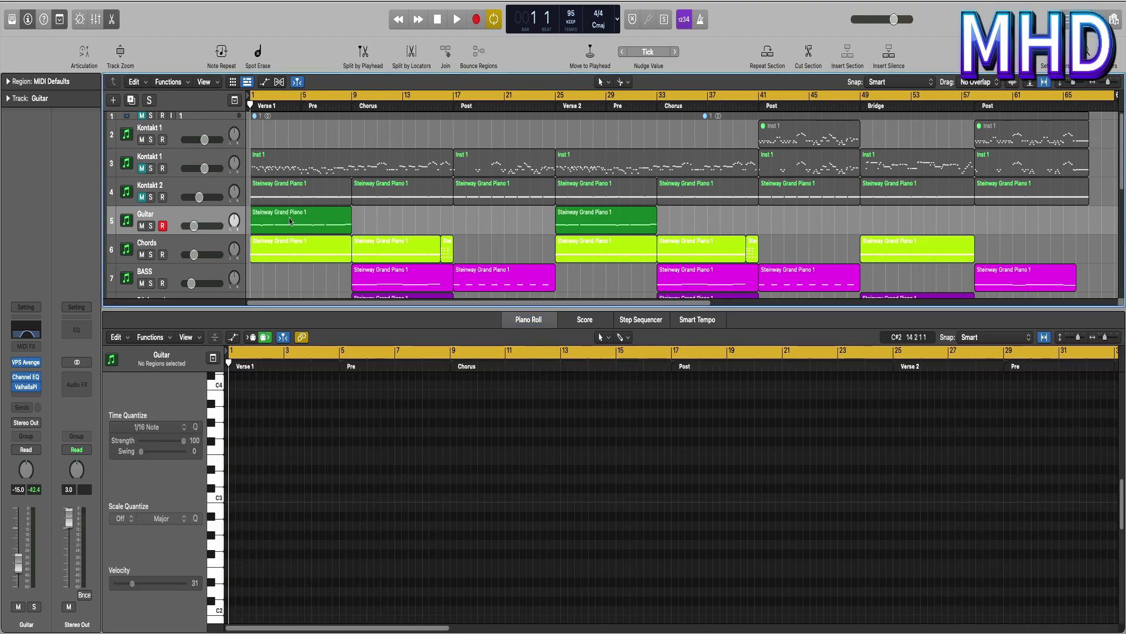
- Solo and loop the Guitar track's first region at bar 1, play it through, and stop
left_click(235, 366)
key("space")
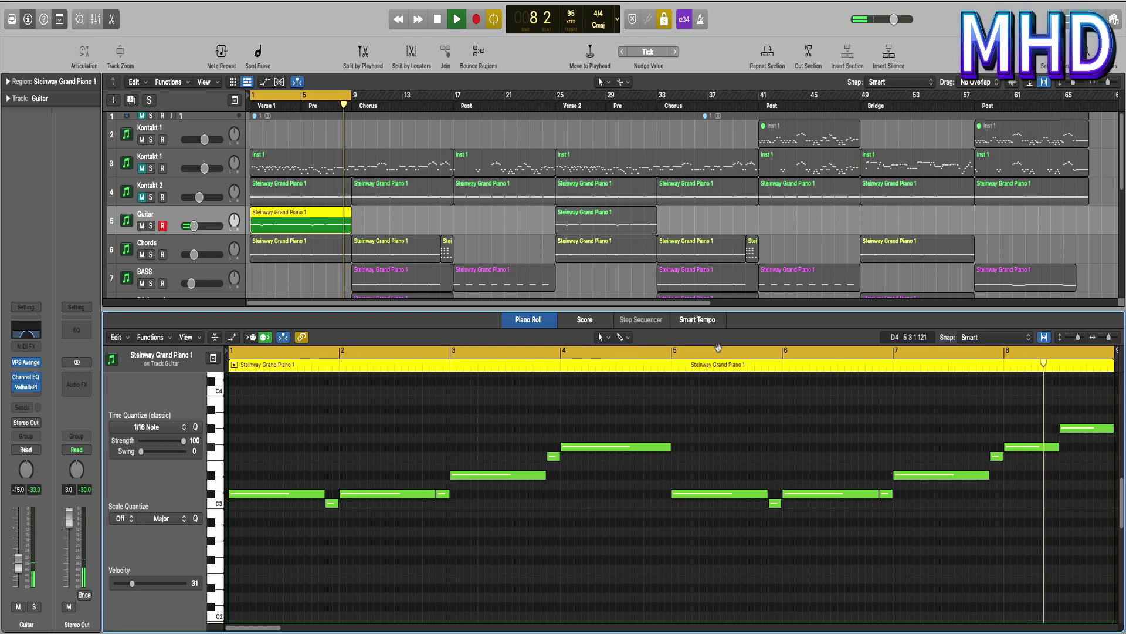
key("space")
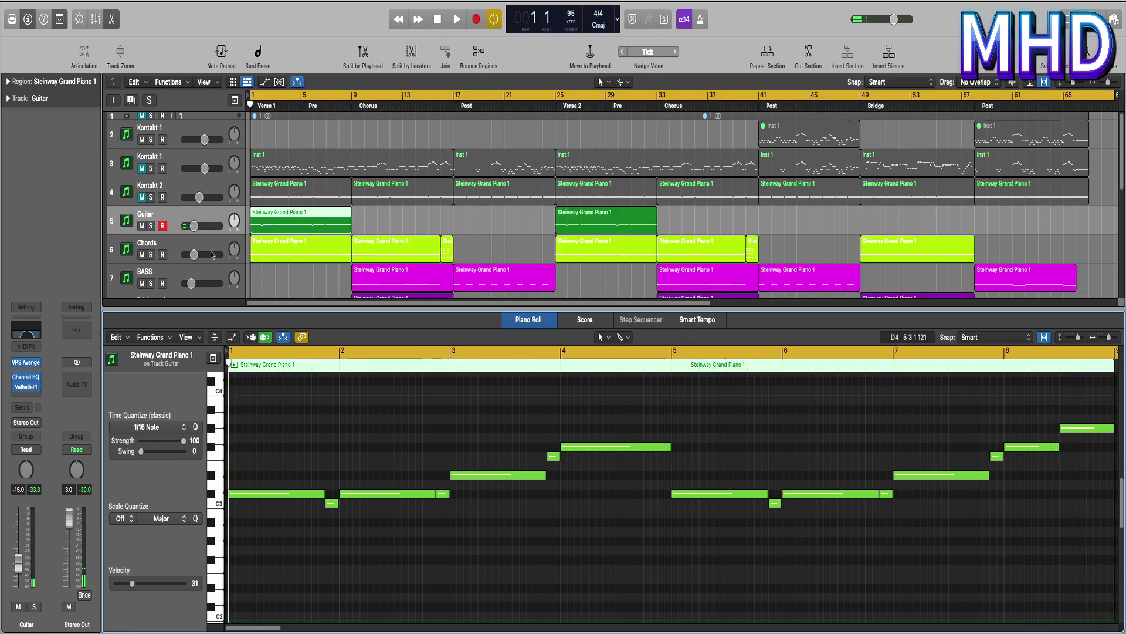
- Select the Chords track's Verse 1 region and play its chord notes soloed
left_click(198, 252)
left_click(219, 247)
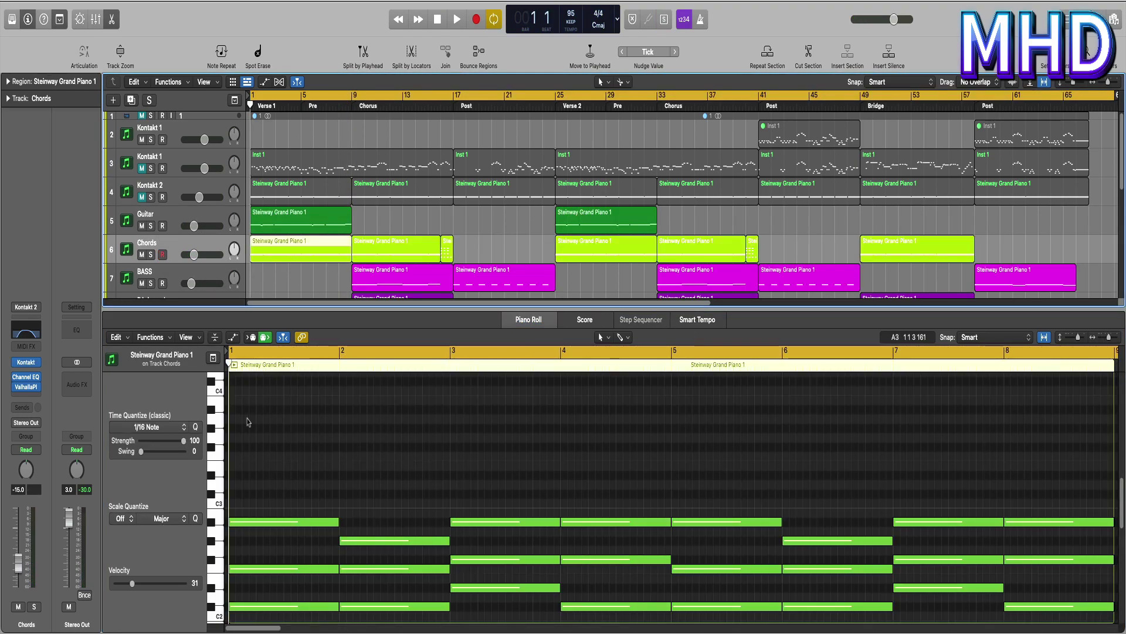
key("space")
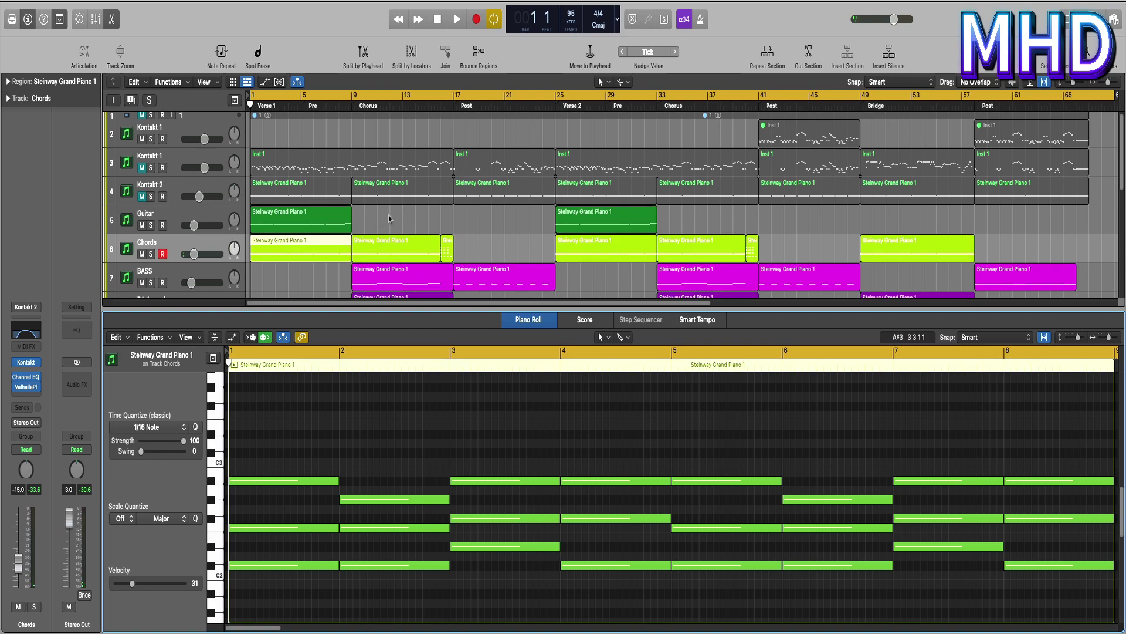
- Solo and loop the short Chords region at bar 16, play it, and stop
scroll(388, 215, "down", 1)
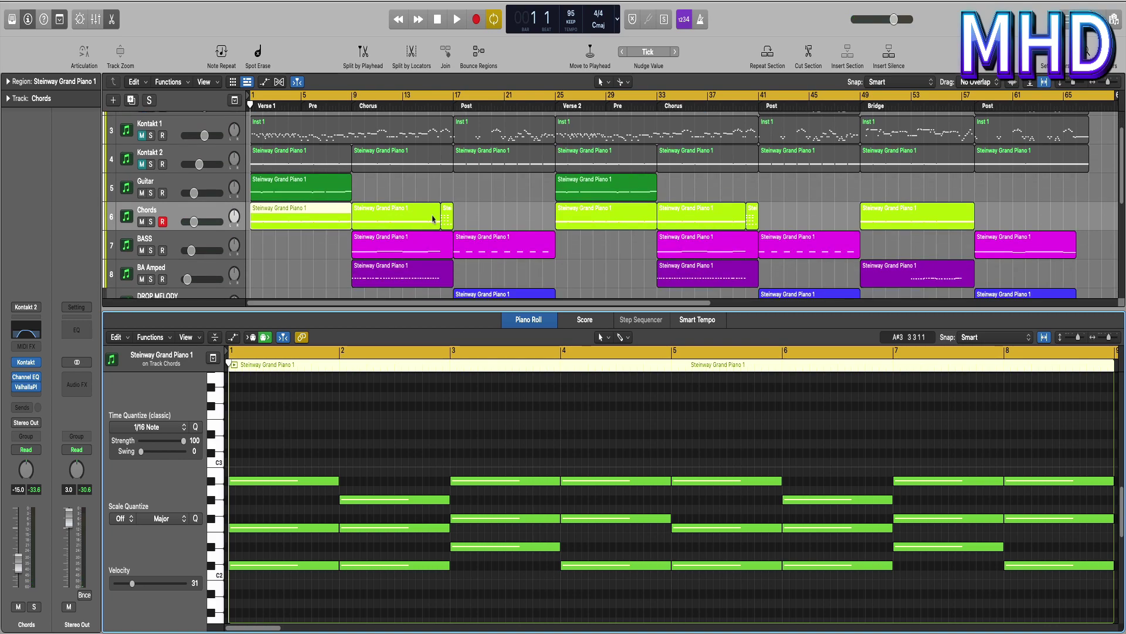
left_click(448, 218)
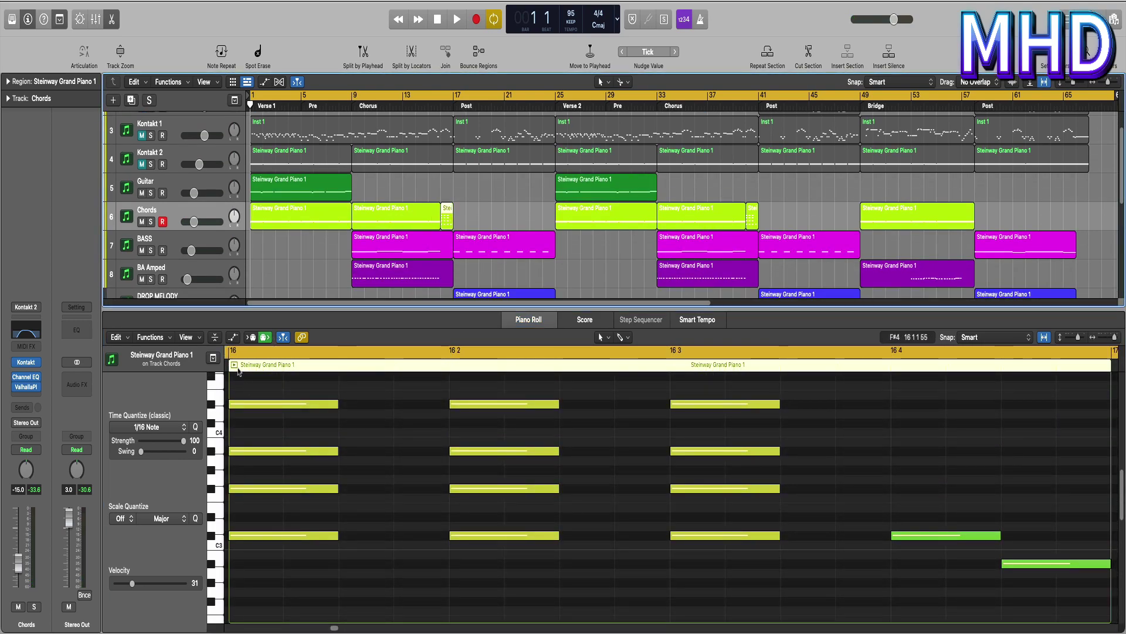
left_click(238, 371)
key("space")
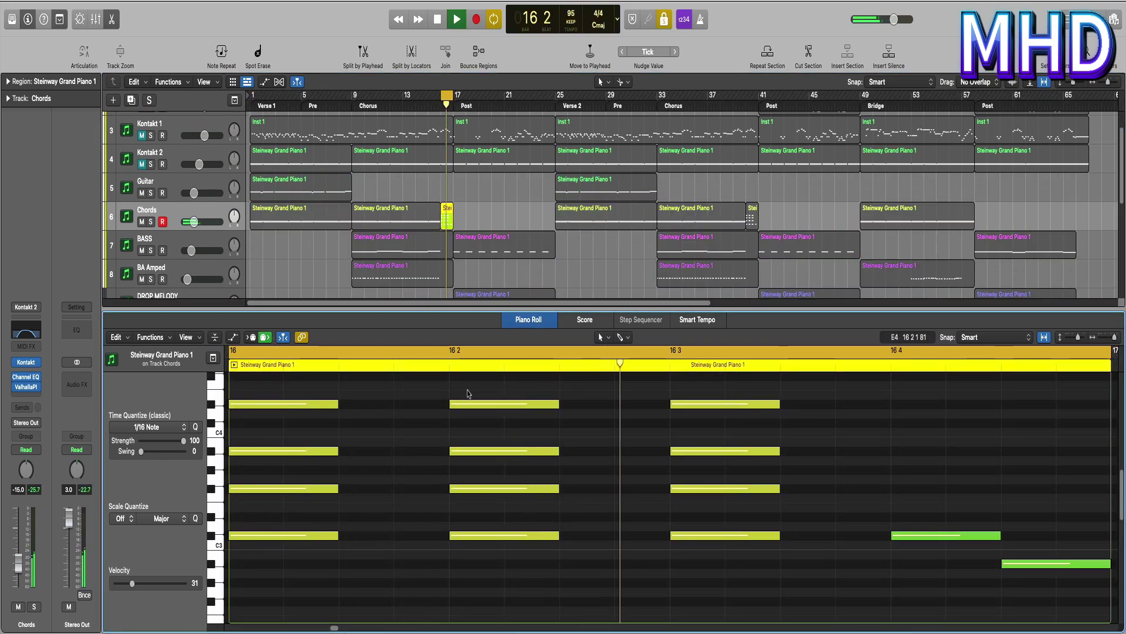
key("space")
- Set the cycle range to the BASS track's Chorus region at bar 9, play it soloed, and stop
left_click(434, 249)
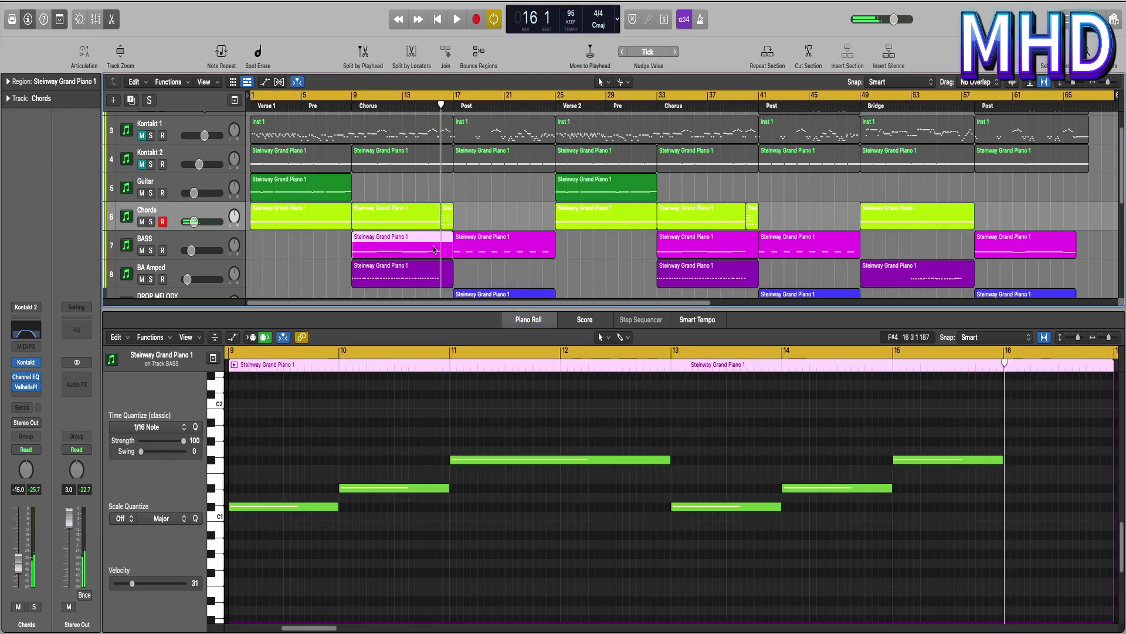
key("u")
key("ctrl+s")
key("space")
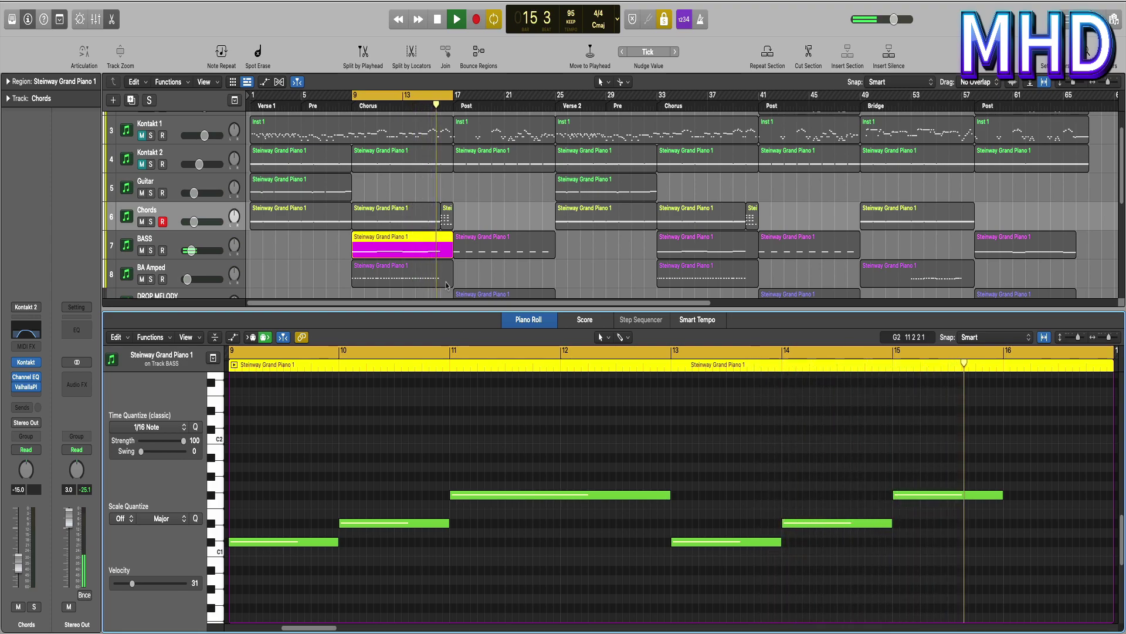
key("space")
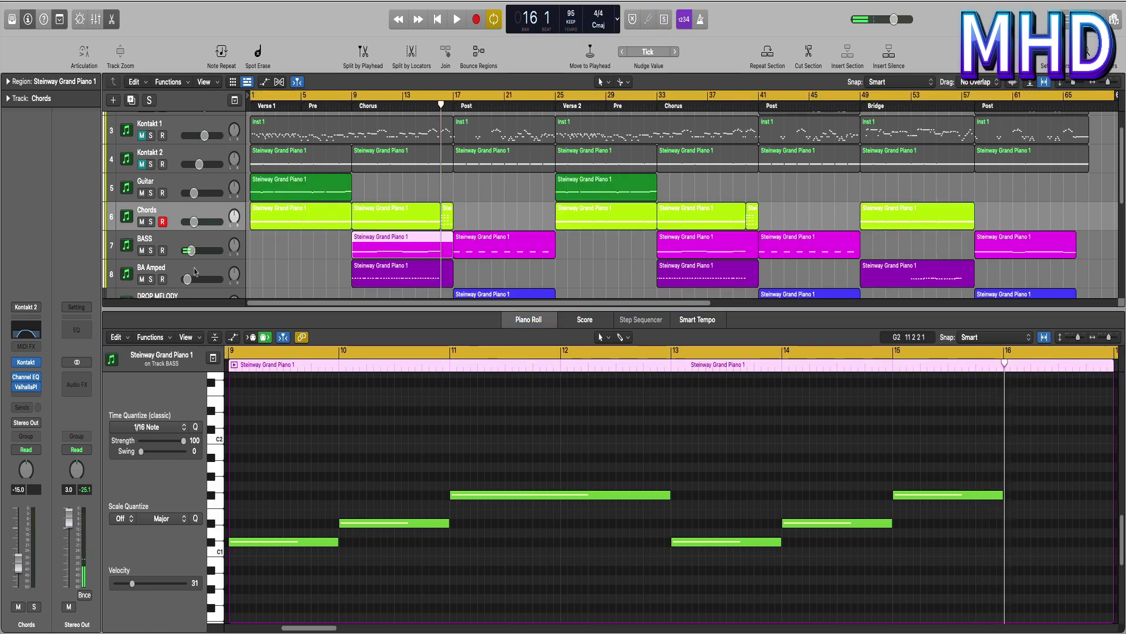
- Select the BA Amped track's Chorus region at bar 9 and audition it soloed
left_click(412, 271)
scroll(270, 418, "up", 1)
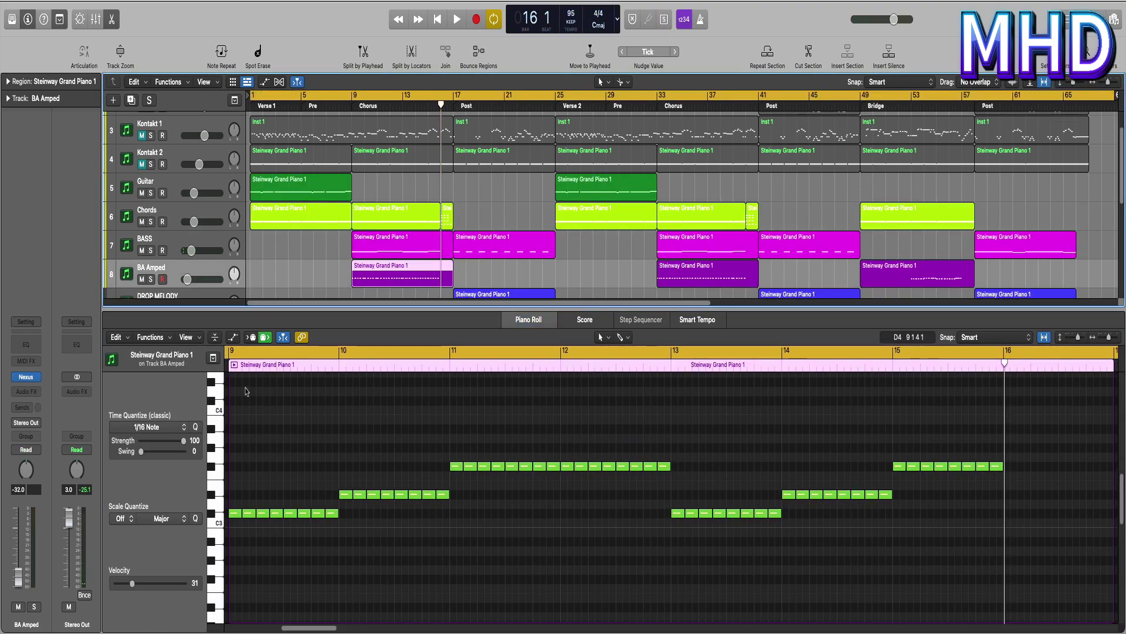
left_click(237, 369)
key("space")
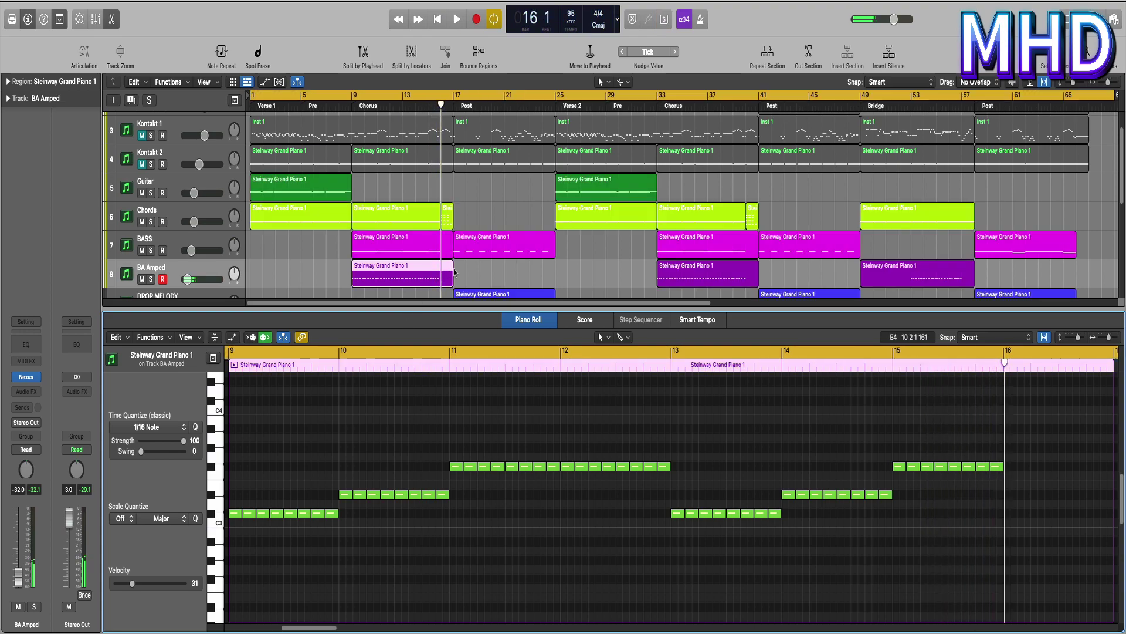
- Cycle and solo the BASS track's Post region at bar 17, play it, then stop and turn solo off
scroll(488, 210, "down", 3)
left_click(488, 203)
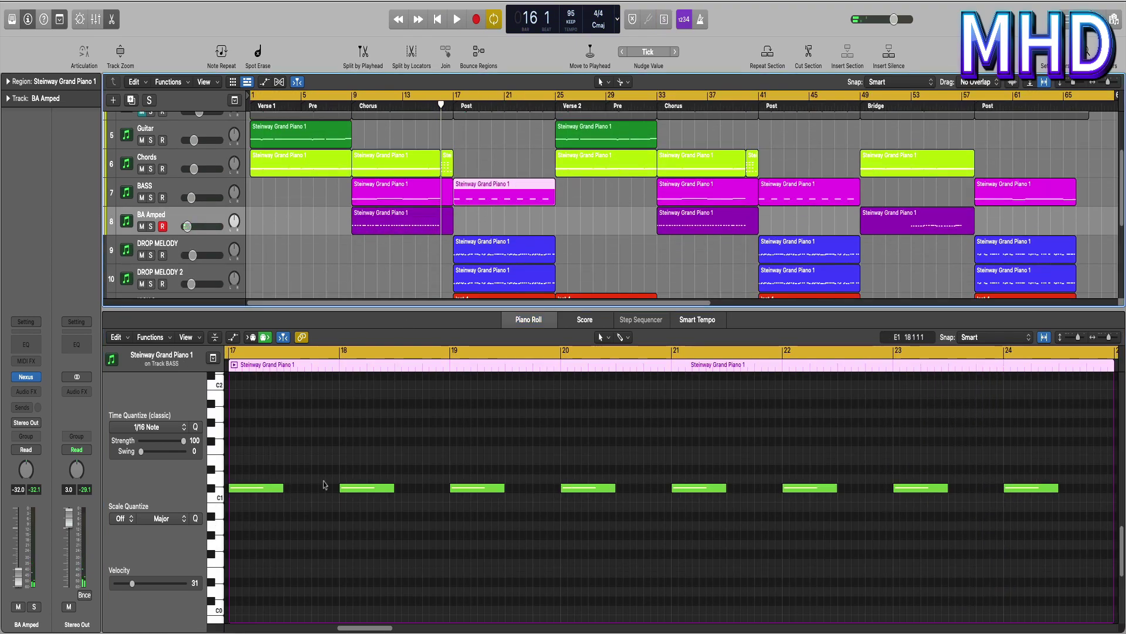
key("u")
key("ctrl+s")
key("space")
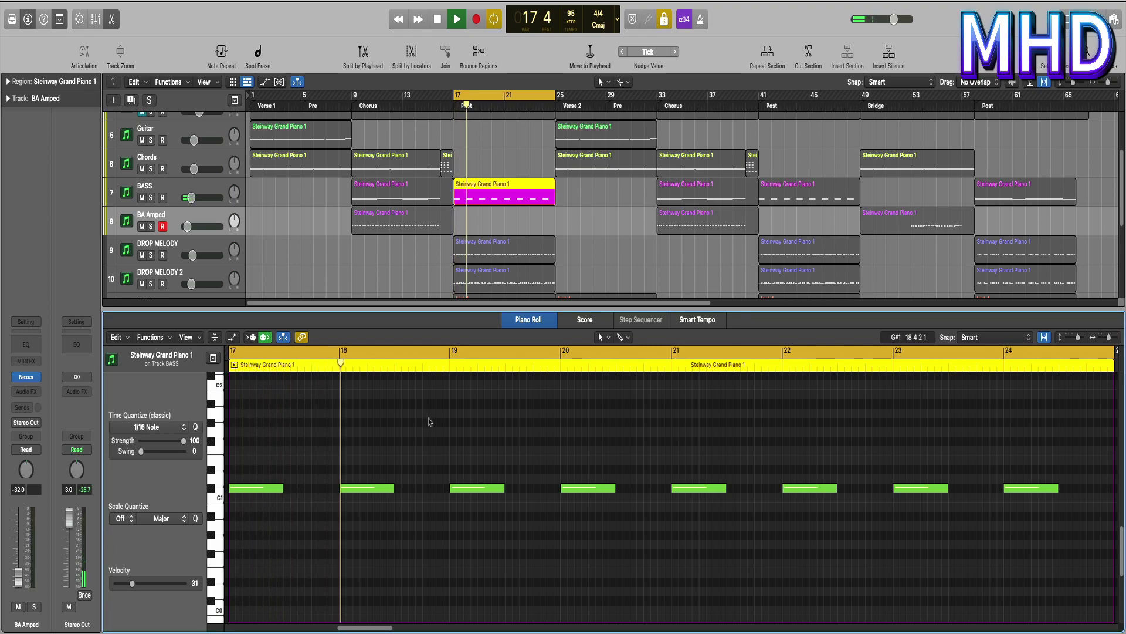
scroll(427, 419, "down", 2)
key("space")
key("ctrl+s")
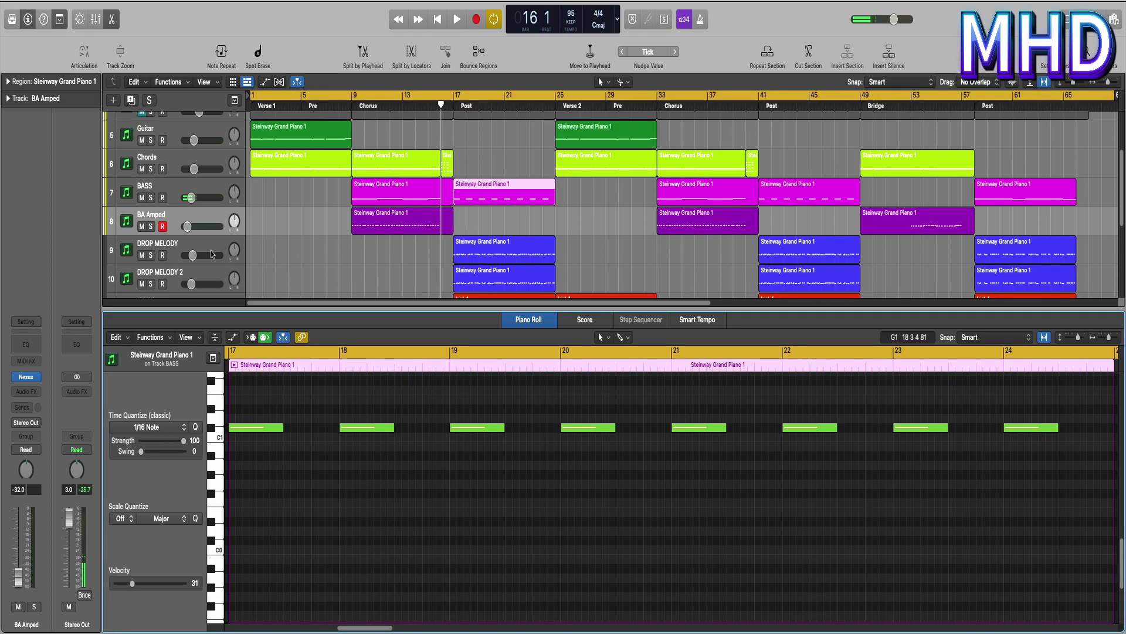
- Set the cycle range to the DROP MELODY region at bar 17 and play it soloed
left_click(504, 249)
scroll(319, 439, "up", 1)
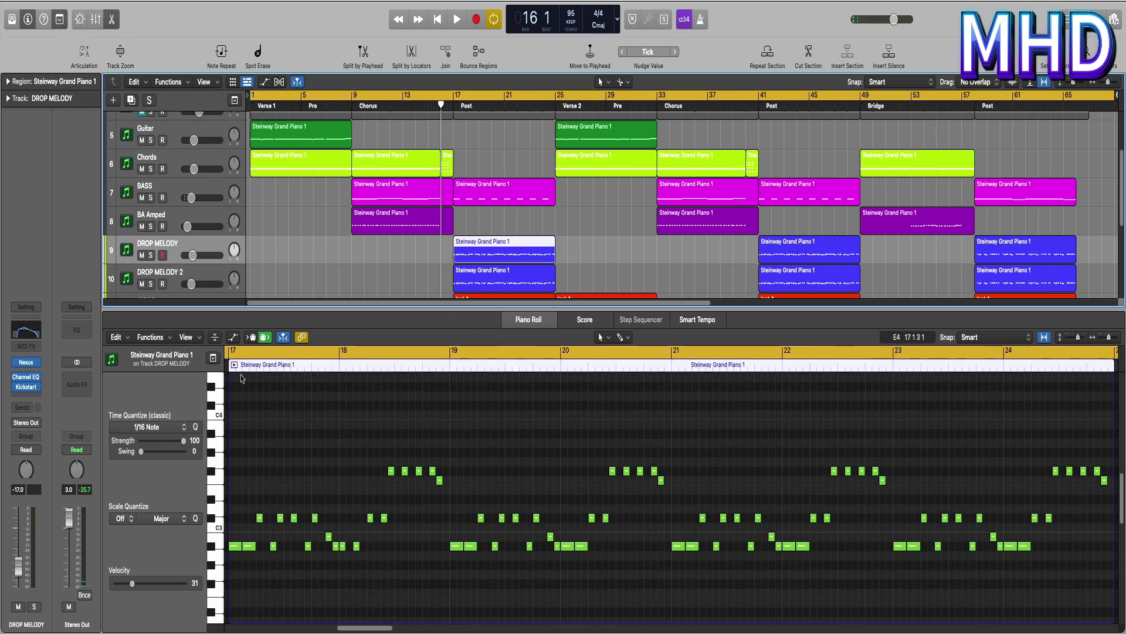
key("u")
key("ctrl+s")
key("space")
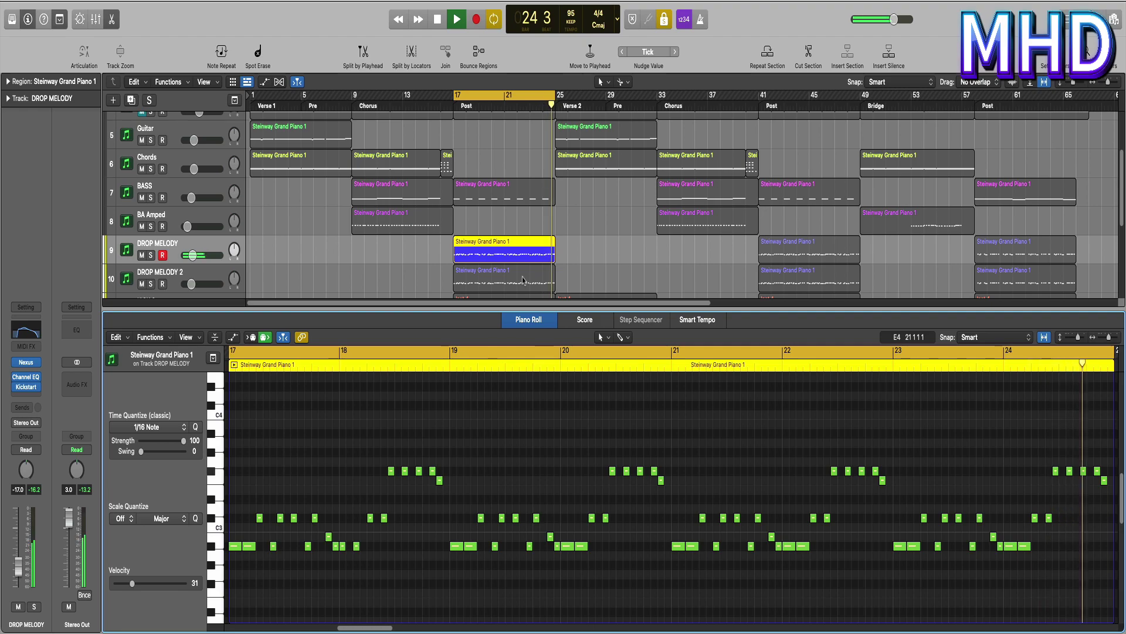
- Check the Nexus preset on the DROP MELODY track, stop the soloed playback, and close the plug-in
left_click(34, 363)
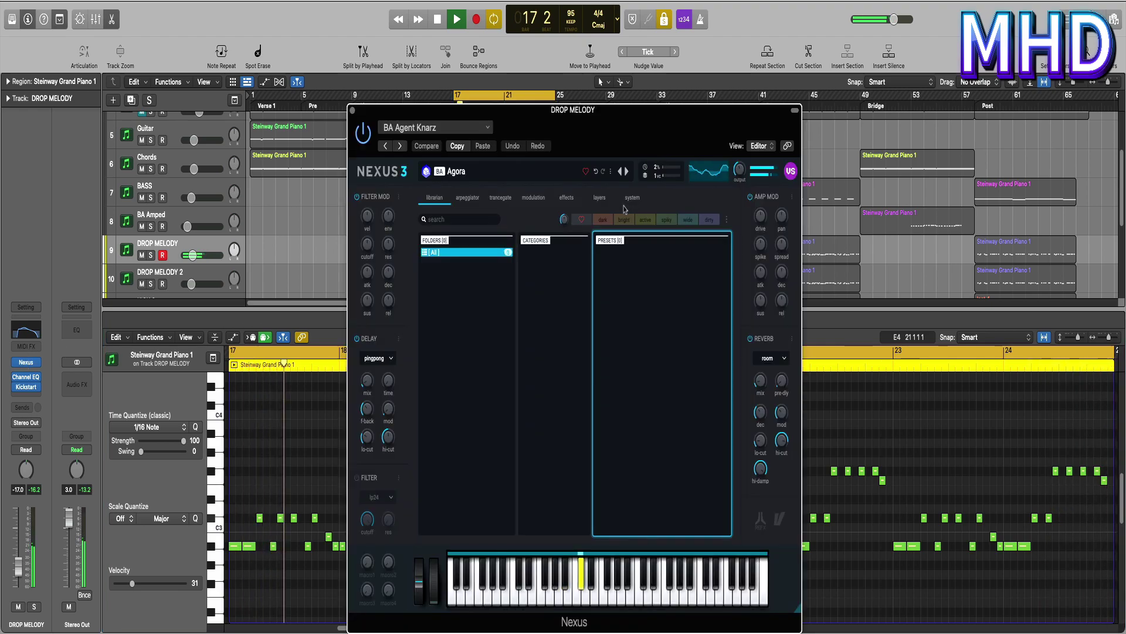
left_click_drag(390, 134, 560, 116)
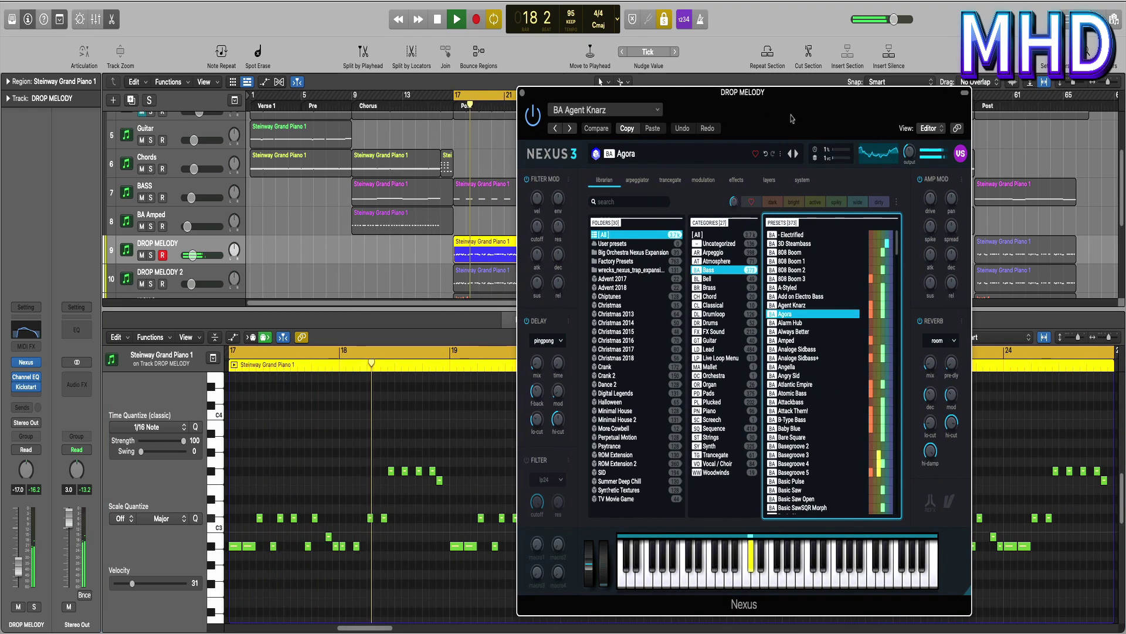
key("space")
key("ctrl+s")
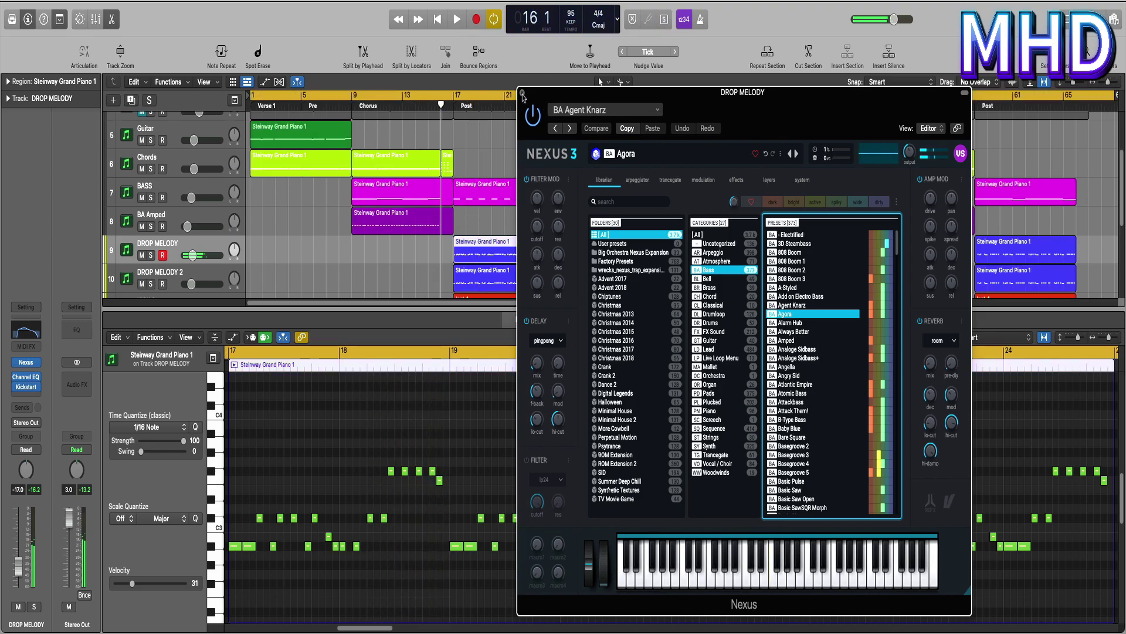
left_click(522, 93)
- Select the DROP MELODY 2 track and its region at bar 17, and play it soloed
left_click(508, 273)
scroll(470, 246, "down", 3)
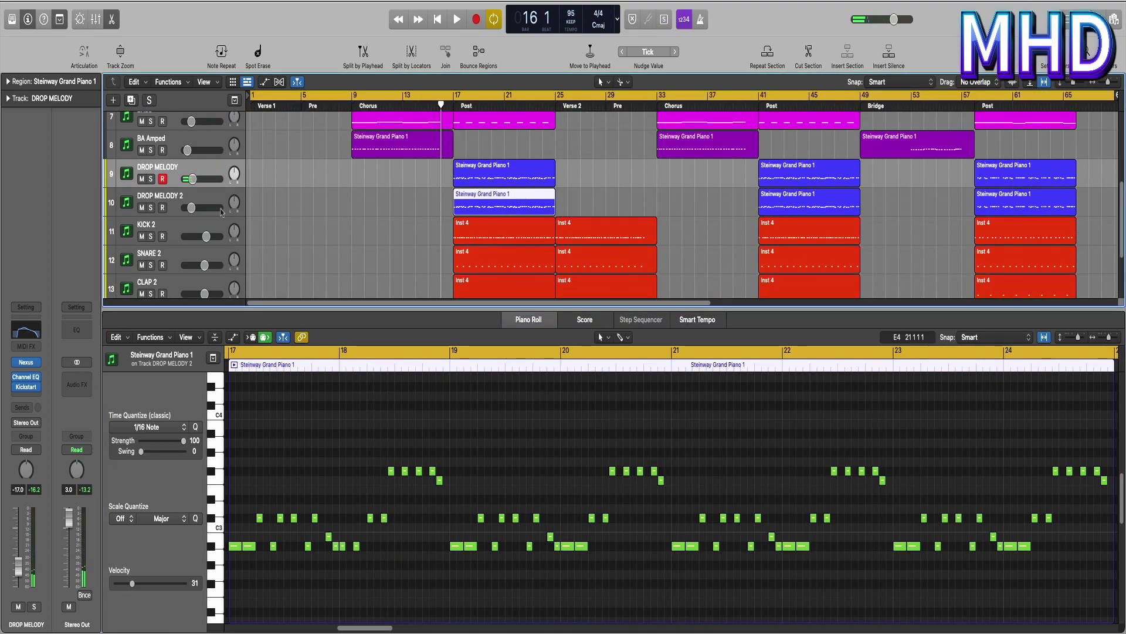
left_click(202, 204)
left_click(491, 212)
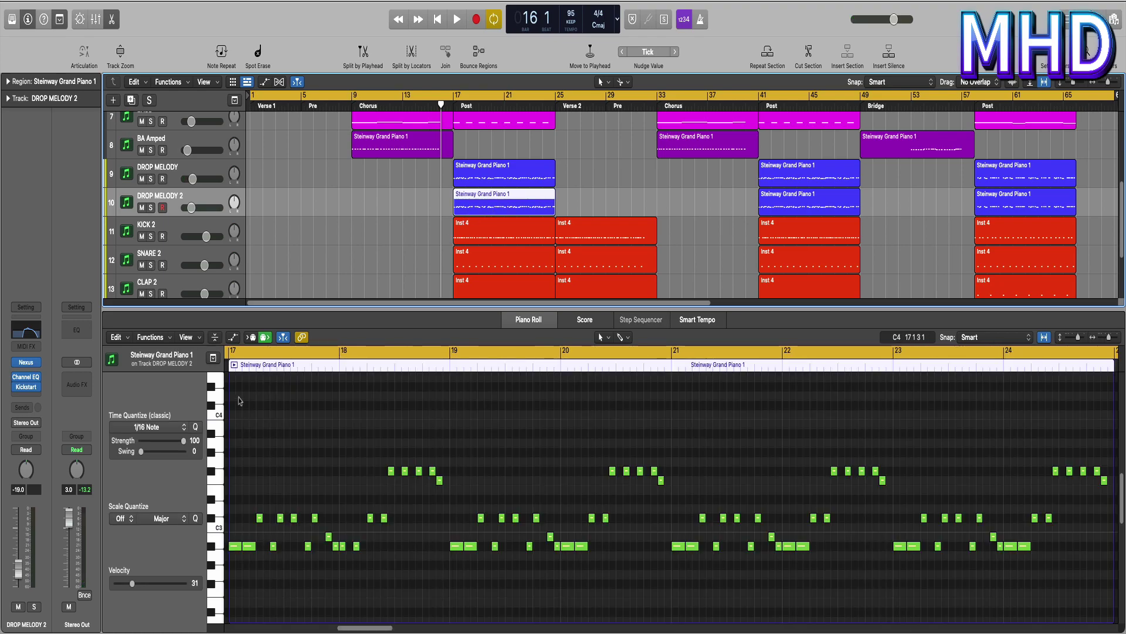
key("ctrl+s")
key("space")
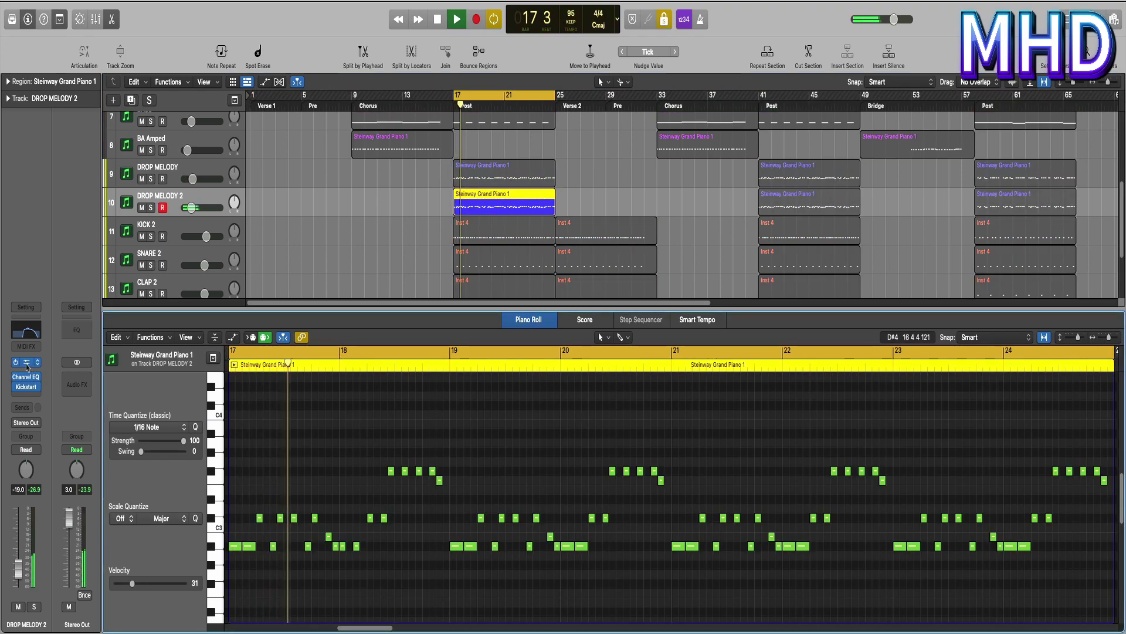
- Check the Nexus preset on the DROP MELODY 2 track, close the plug-in, and stop playback
key("v")
left_click_drag(651, 93, 869, 93)
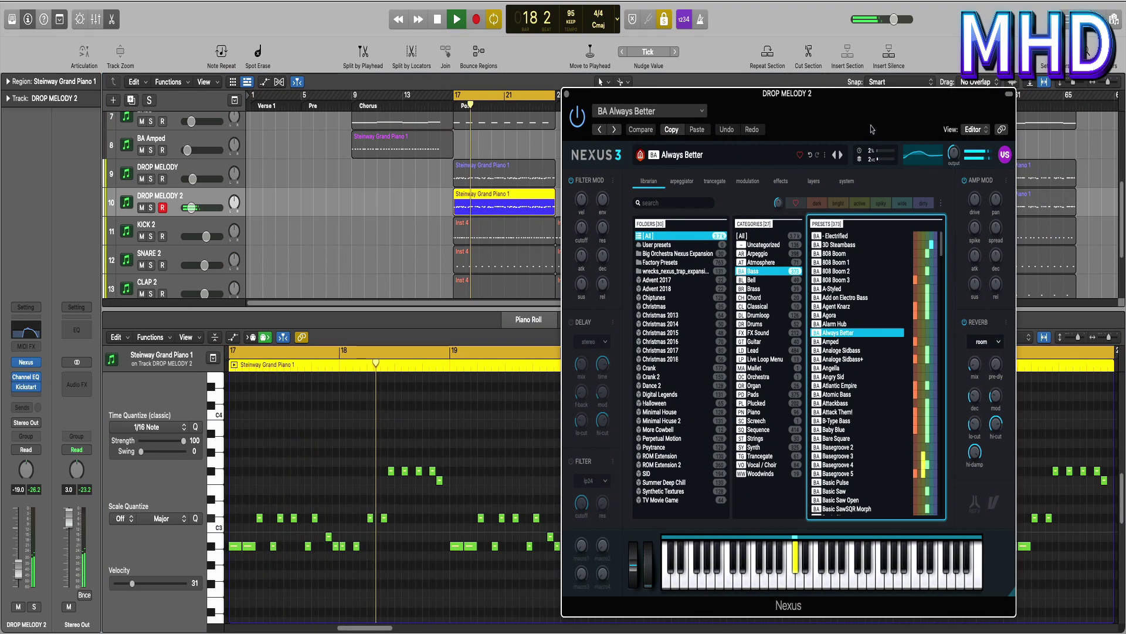
left_click(567, 95)
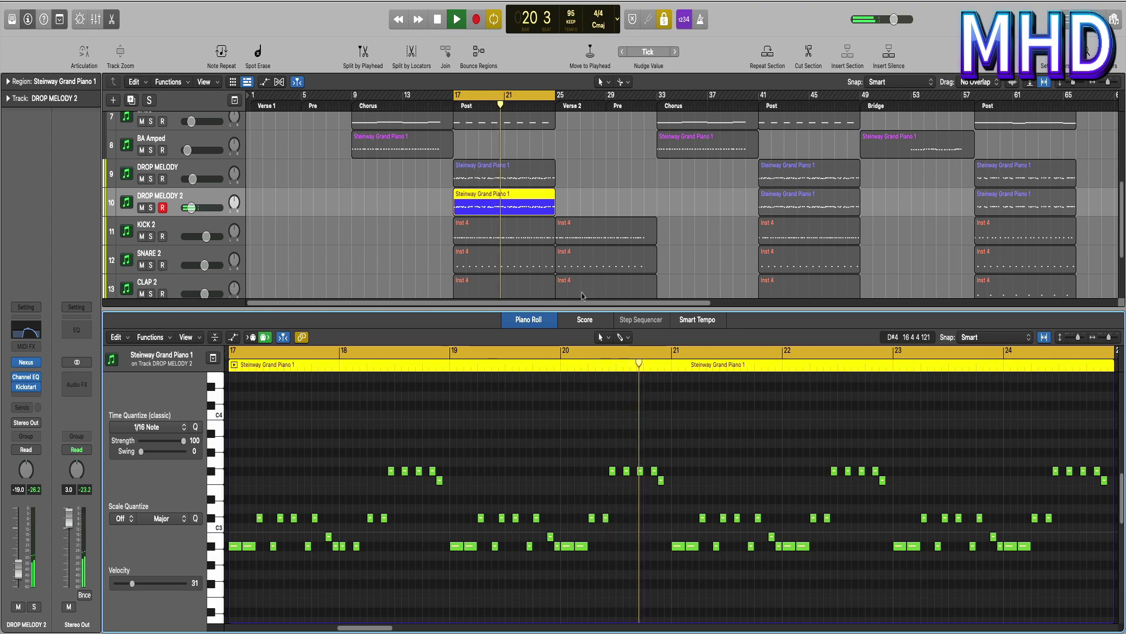
key("space")
- Select the KICK 2 track's region at bar 17, play it soloed, and stop
left_click(457, 237)
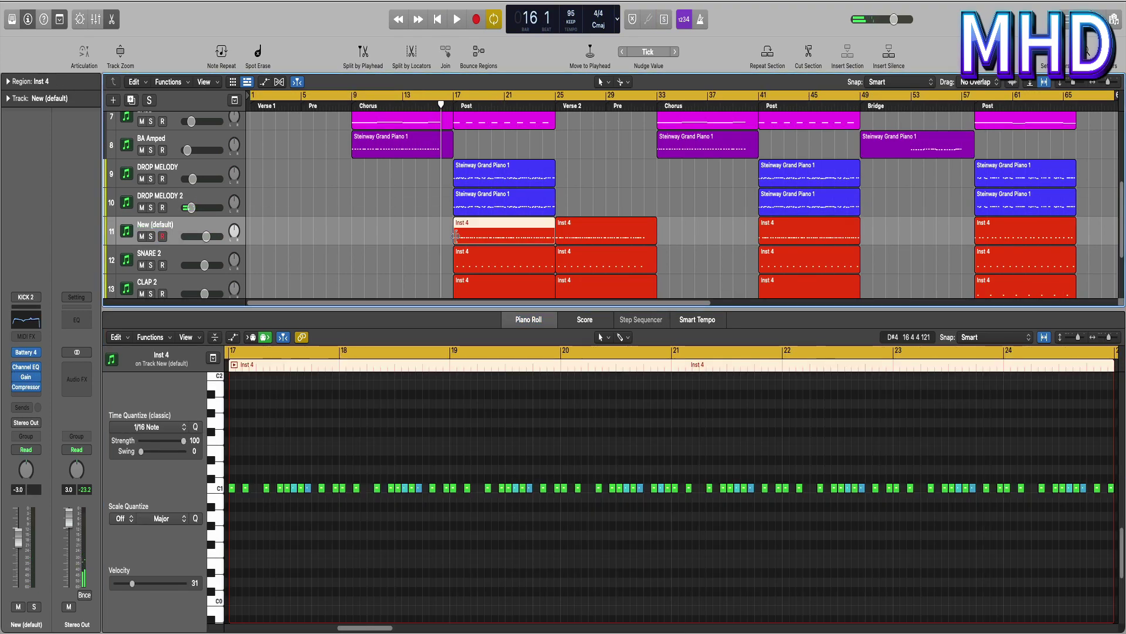
key("ctrl+s")
key("space")
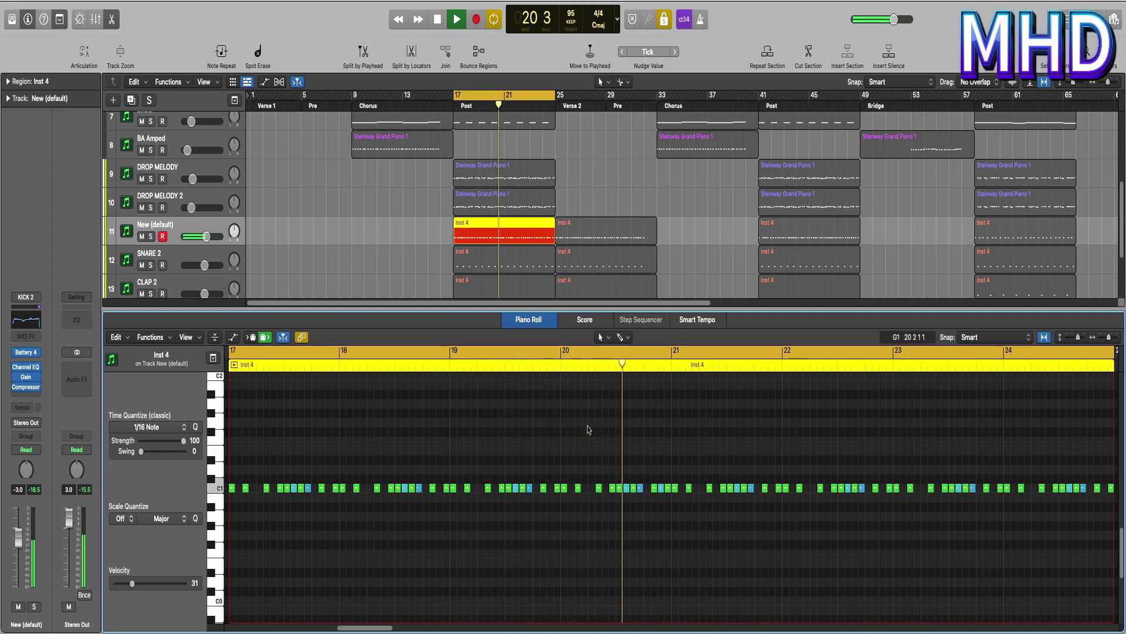
key("space")
- Play the SNARE 2 region at bar 17 soloed, select its track, and stop playback
left_click(504, 261)
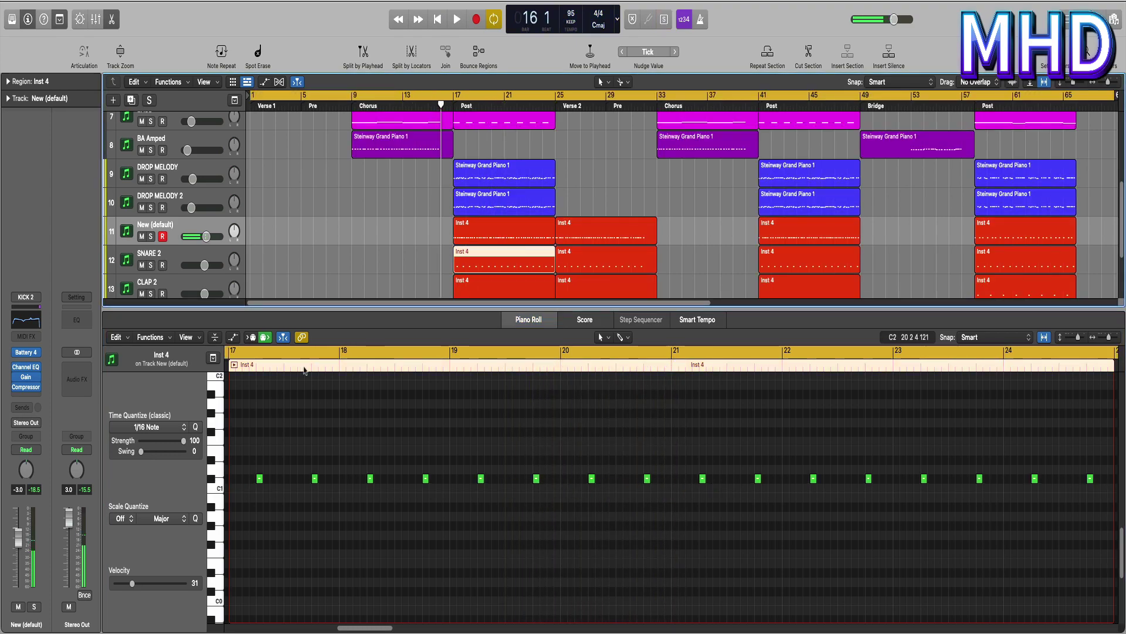
key("space")
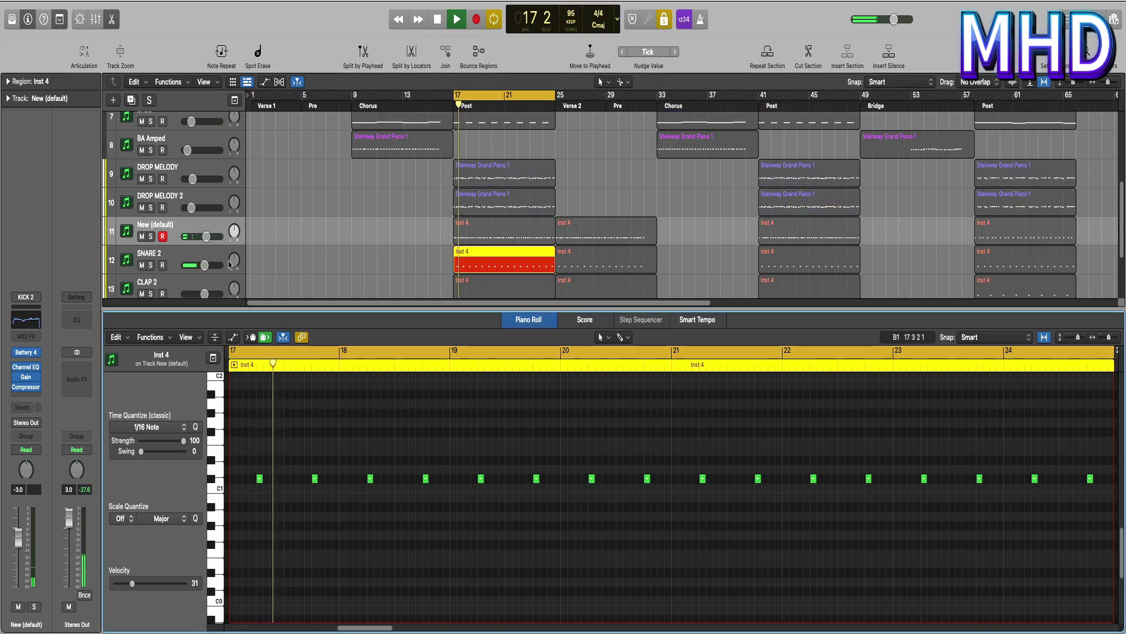
left_click(440, 260)
left_click(510, 259)
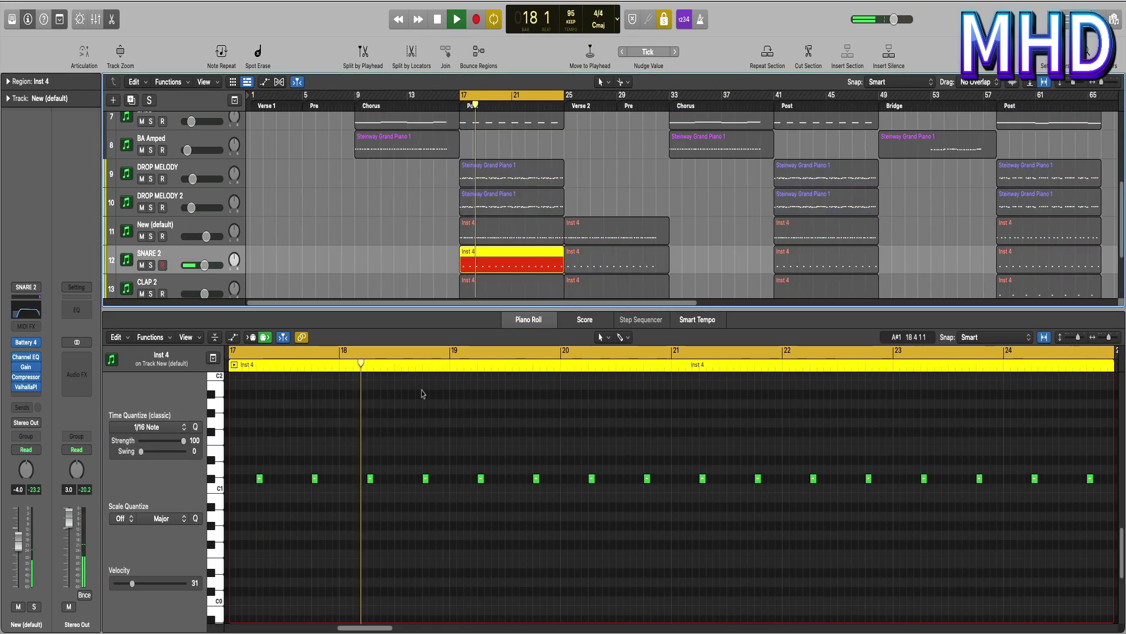
scroll(534, 232, "down", 1)
key("space")
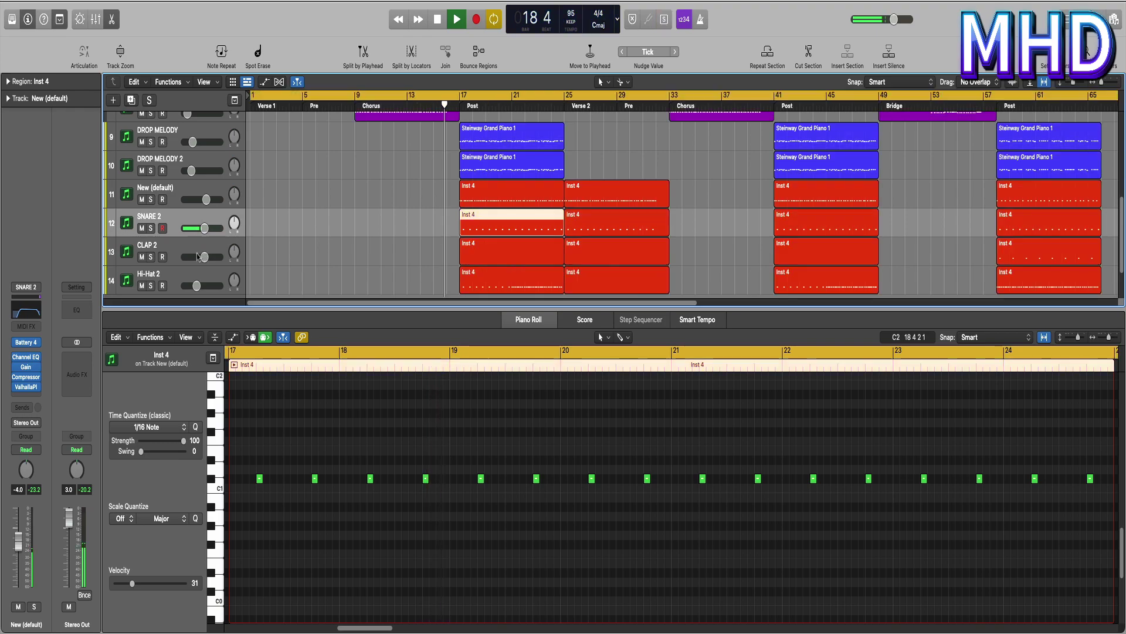
- Select the CLAP 2 region in the last Post section at bar 58 and audition it soloed
left_click(1037, 262)
left_click(247, 429)
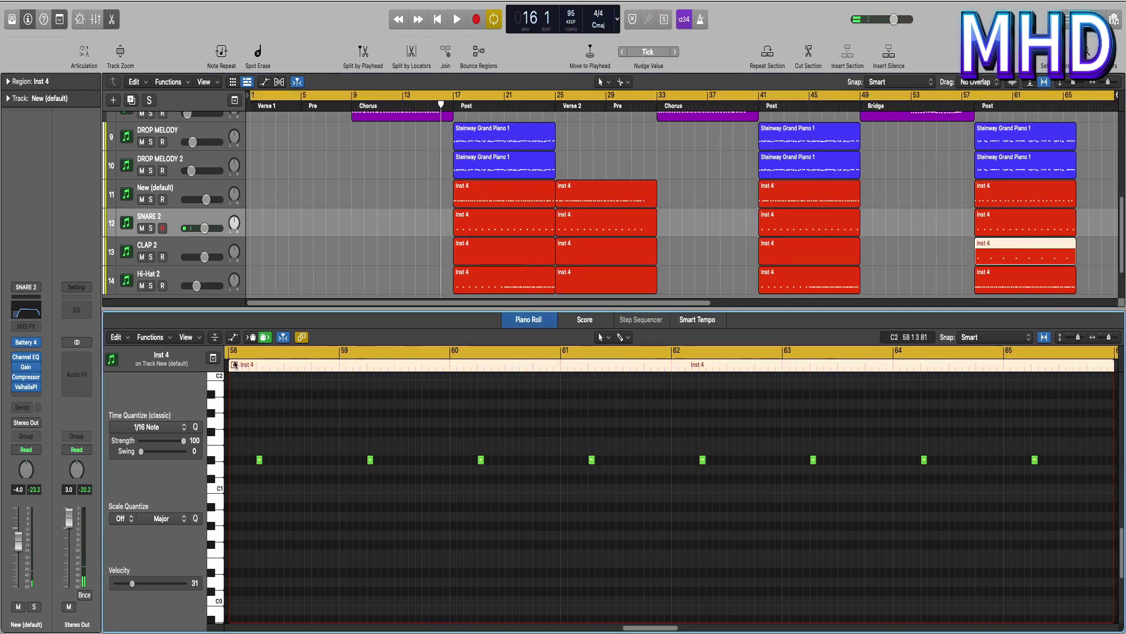
key("ctrl+s")
key("space")
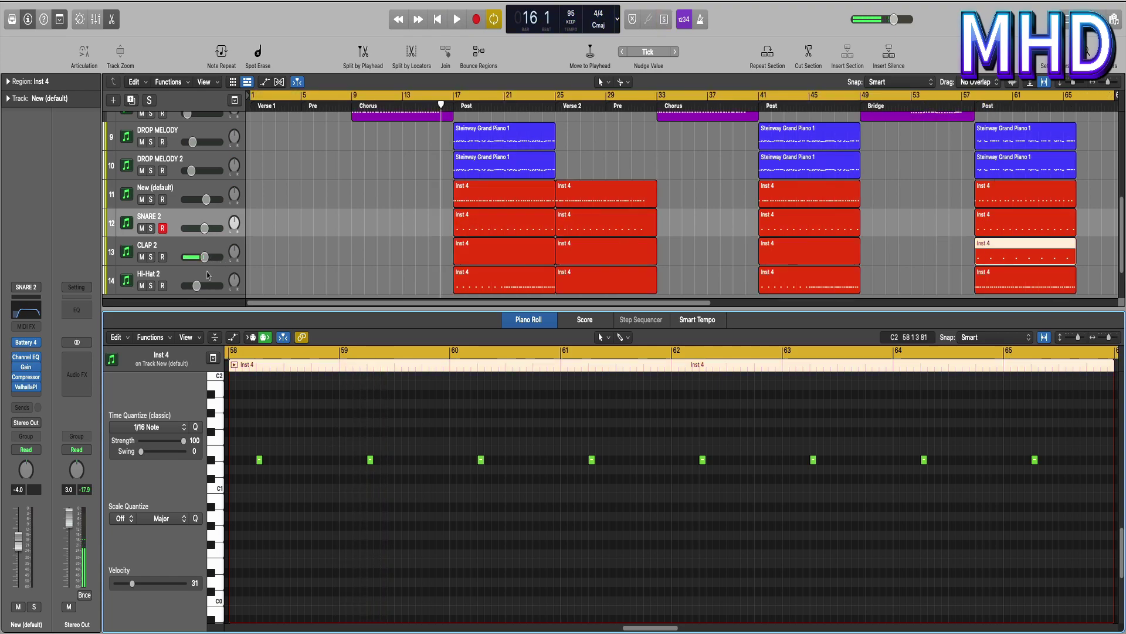
- Select the Hi-Hat 2 region at bar 17, loop it, and play it soloed
left_click(473, 285)
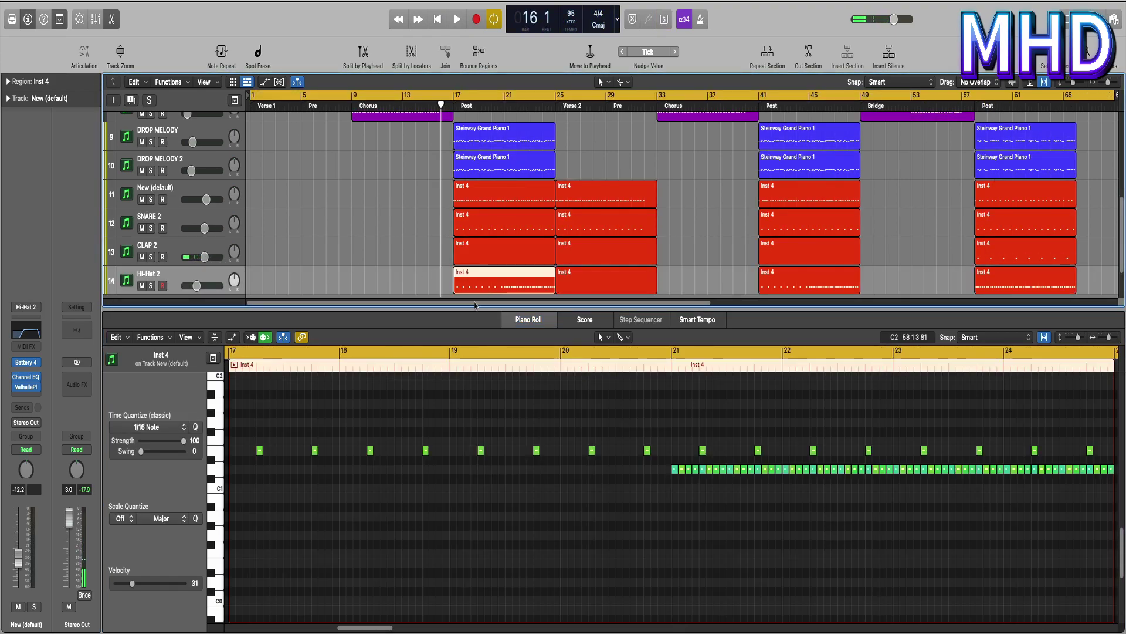
left_click(238, 365)
key("ctrl+s")
key("space")
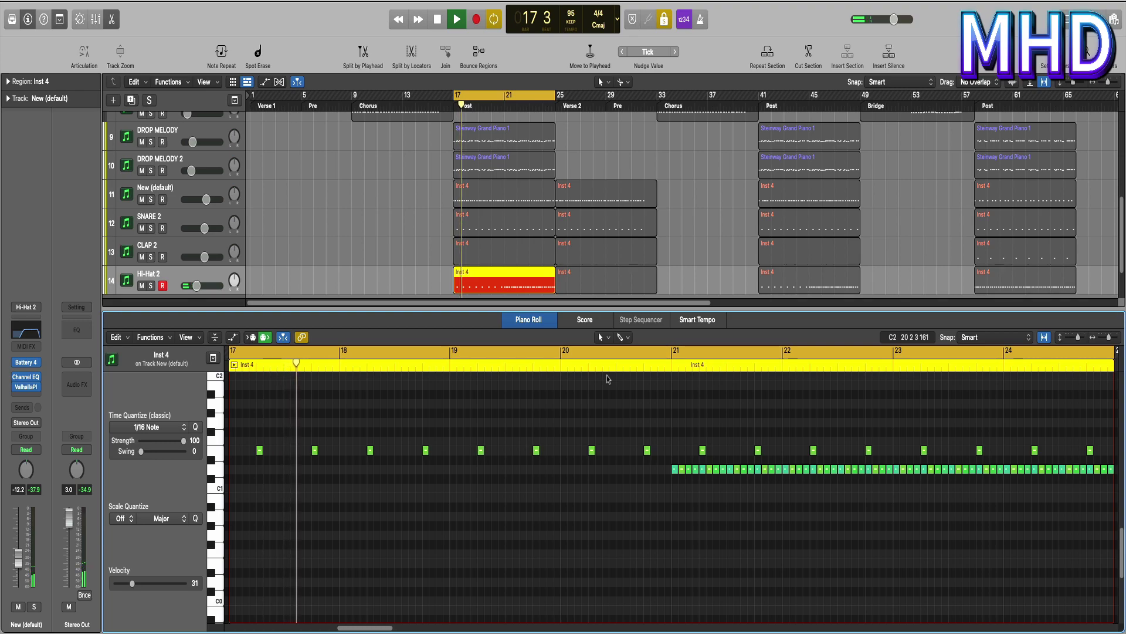
- Skip ahead within the Hi-Hat 2 region at bar 17, and audition the track's last Post region at bar 58 soloed
left_click(610, 365)
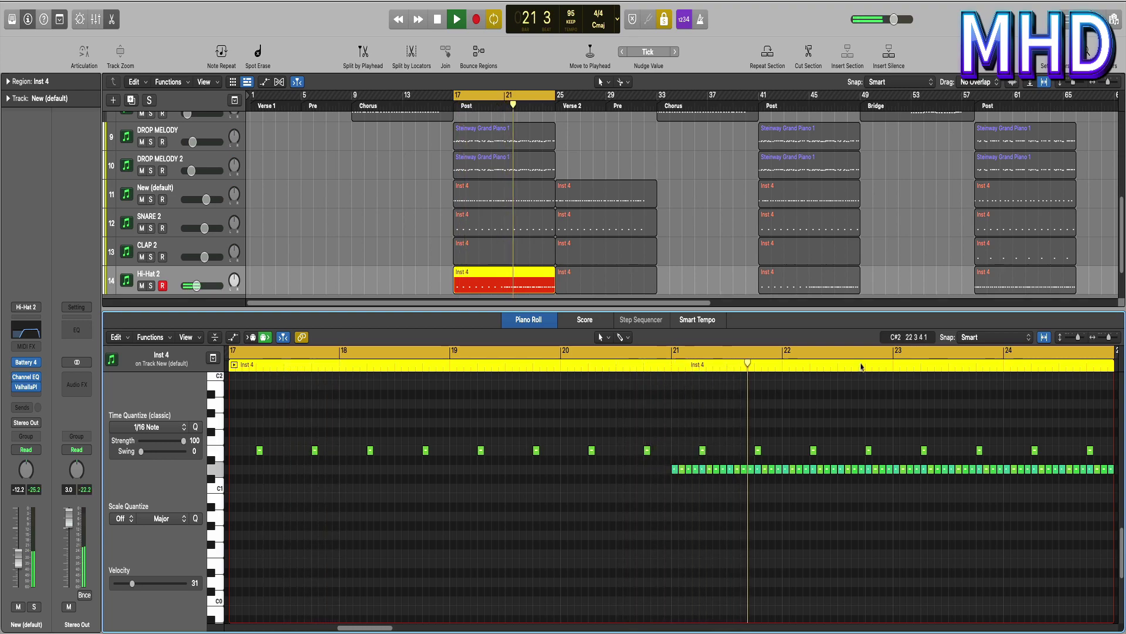
left_click(1028, 287)
key("space")
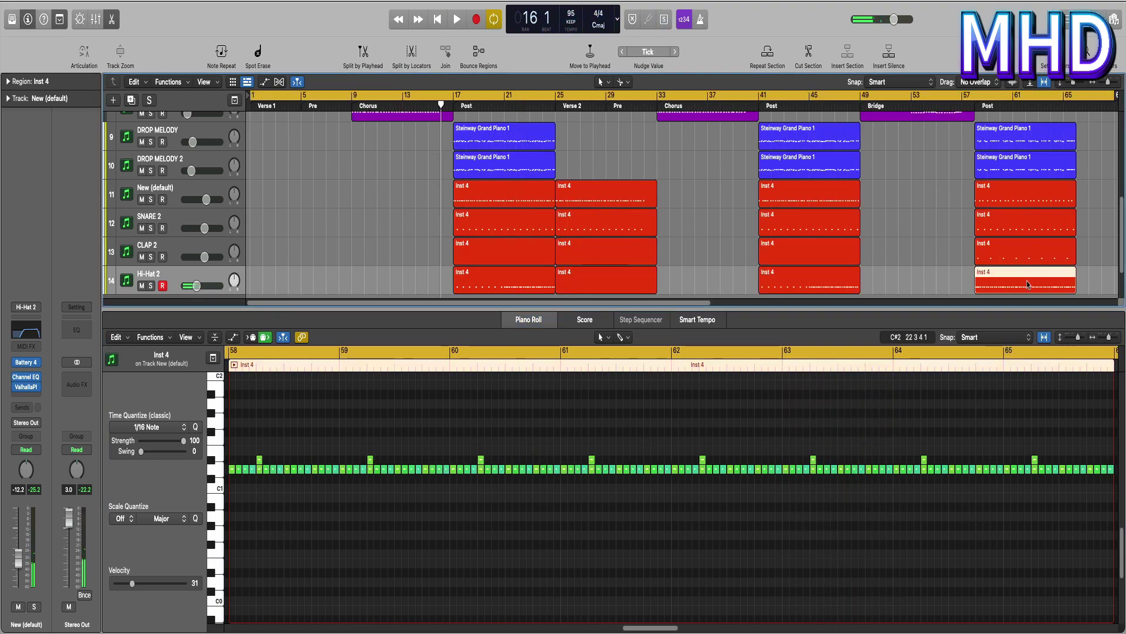
key("ctrl+s")
key("space")
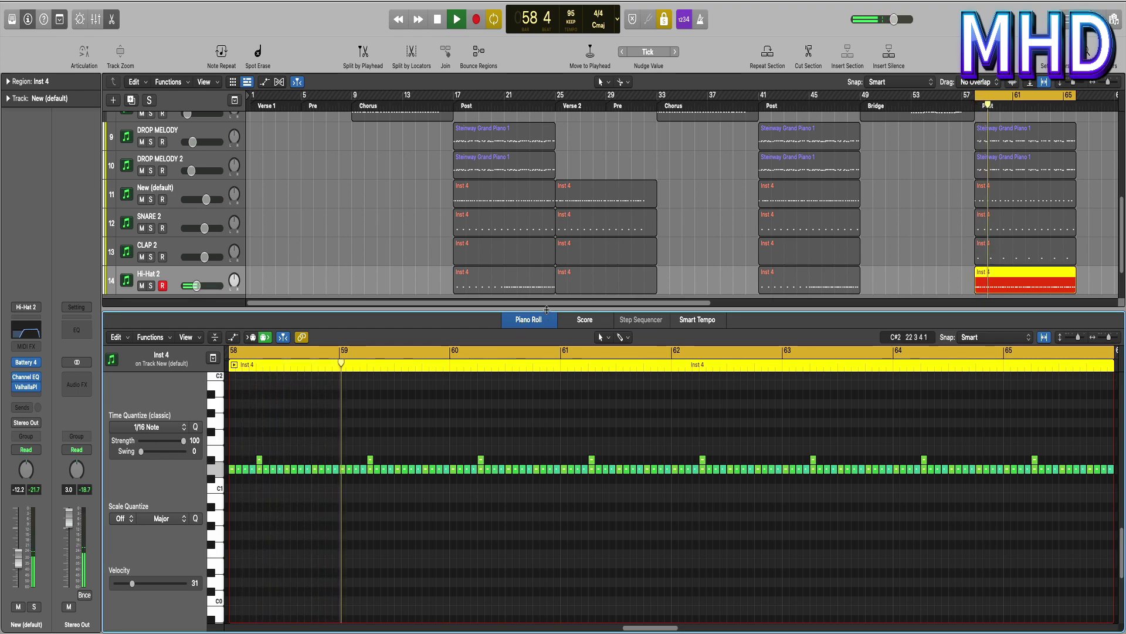
- Stop the soloed playback, return the playhead to bar 1, and hide the note editor and inspector to show the full arrangement
key("e")
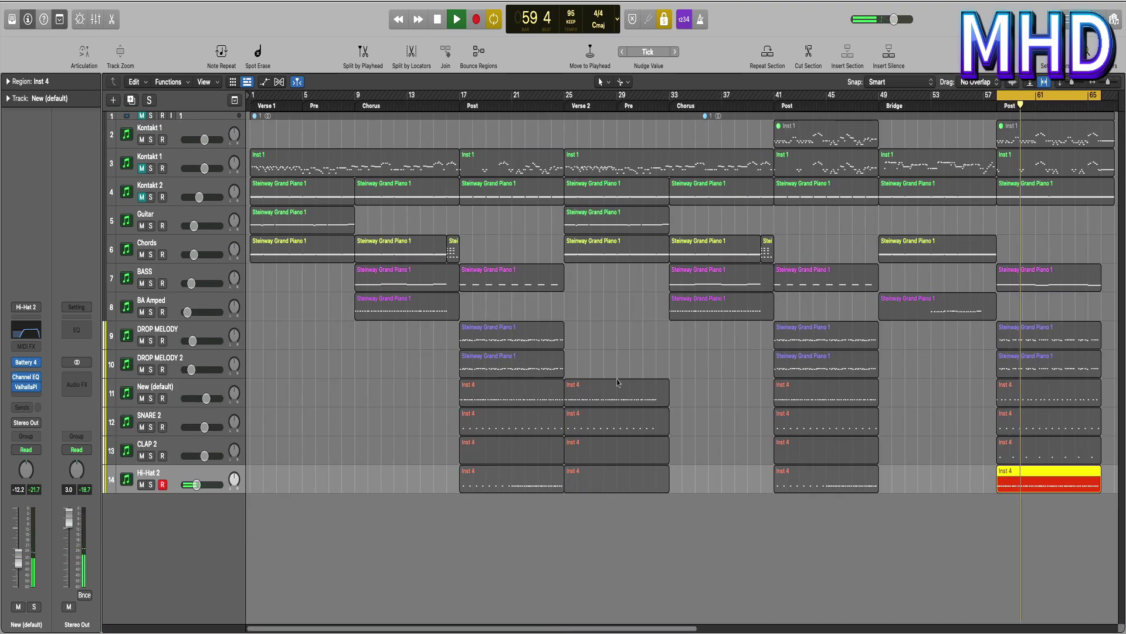
key("space")
key("ctrl+s")
left_click(252, 107)
left_click(27, 20)
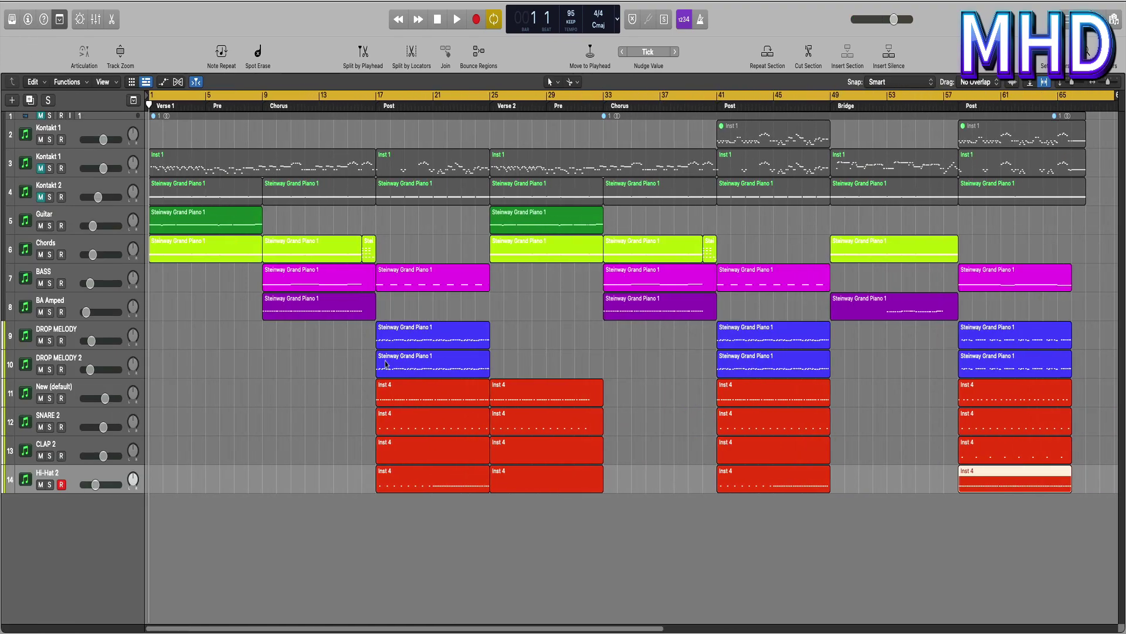
- Unmute and select the Kontakt 1 track on row 3, and set its volume to -5.6 dB while playing from bar 1
left_click(40, 176)
left_click(117, 183)
key("space")
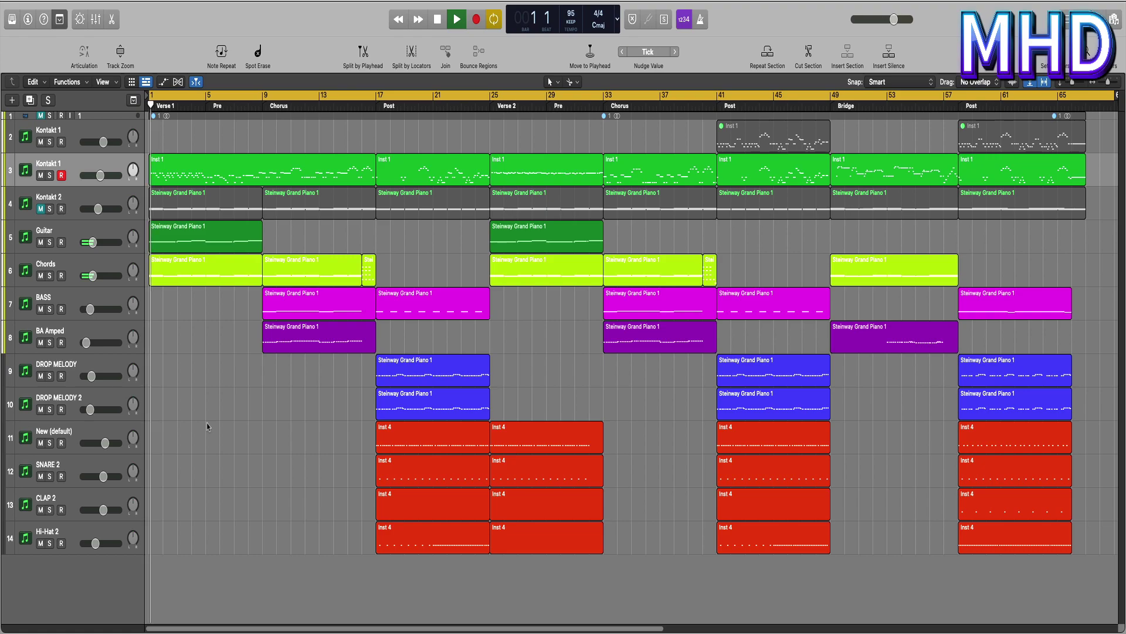
mouse_move(100, 175)
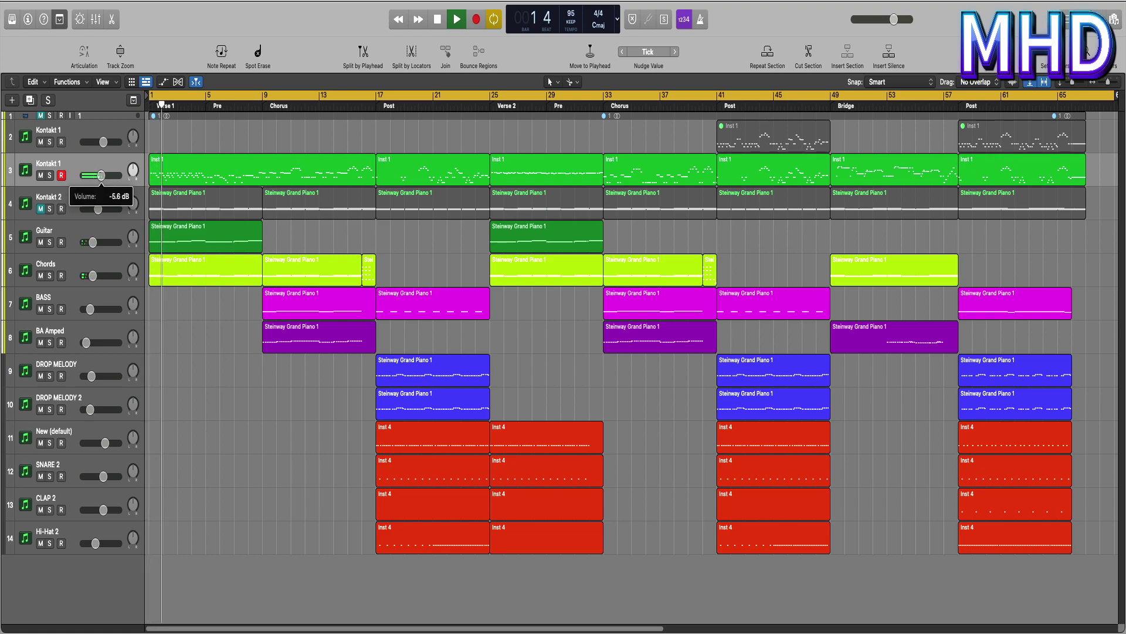
- Select Kontakt 1's Verse 1 region during playback, and show the notes of its Chorus region at bar 9
left_click(262, 179)
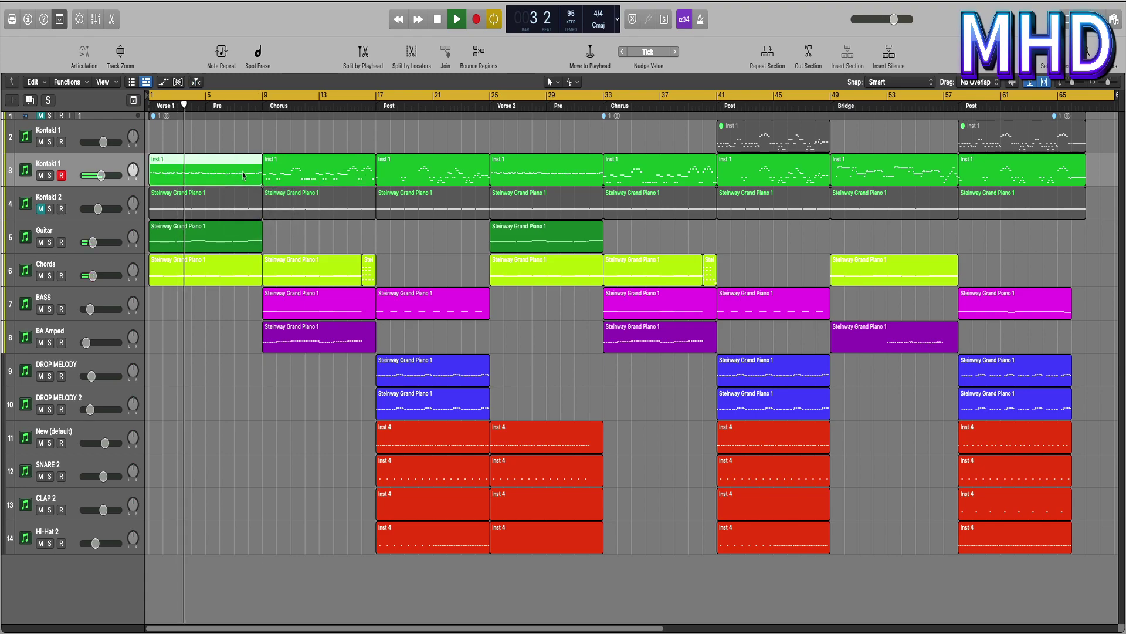
double_click(262, 179)
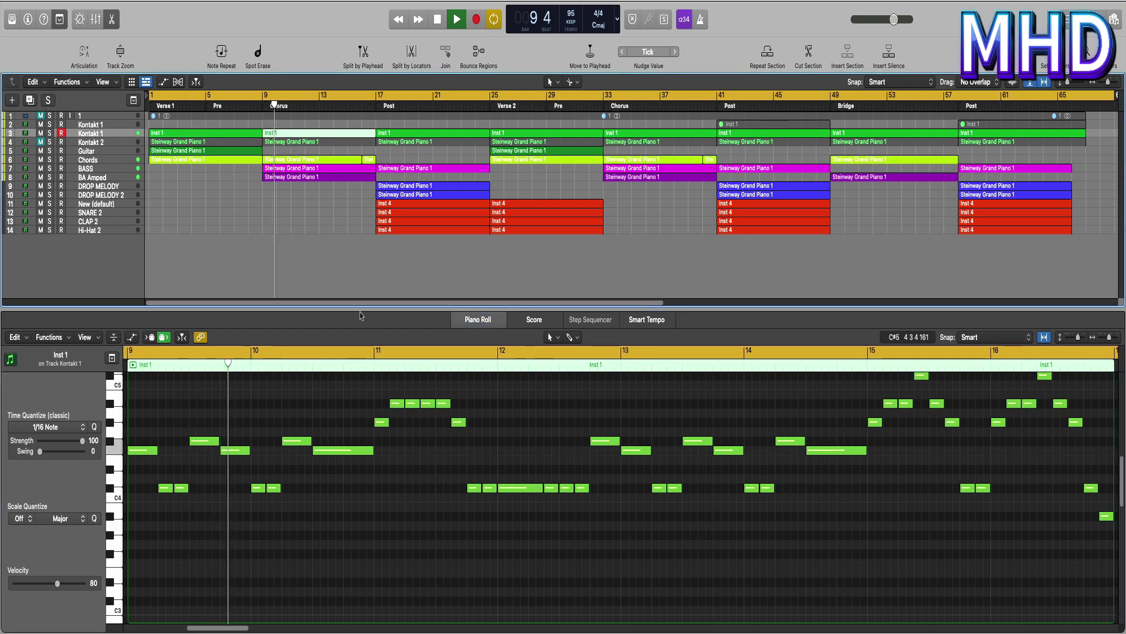
scroll(391, 455, "up", 1)
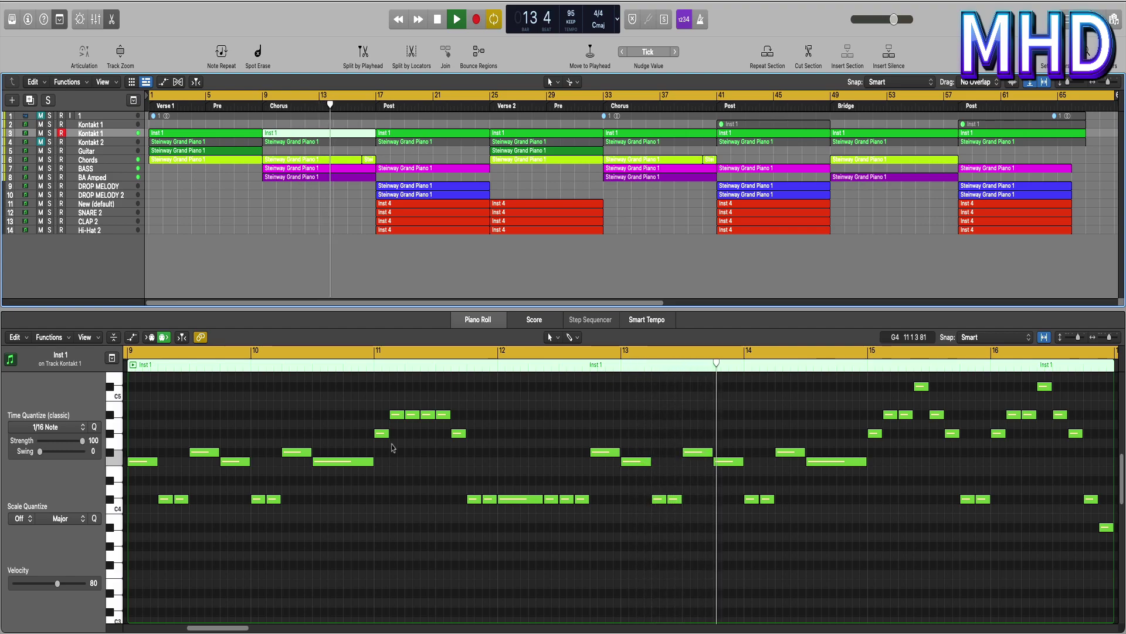
scroll(440, 499, "up", 1)
scroll(440, 497, "up", 1)
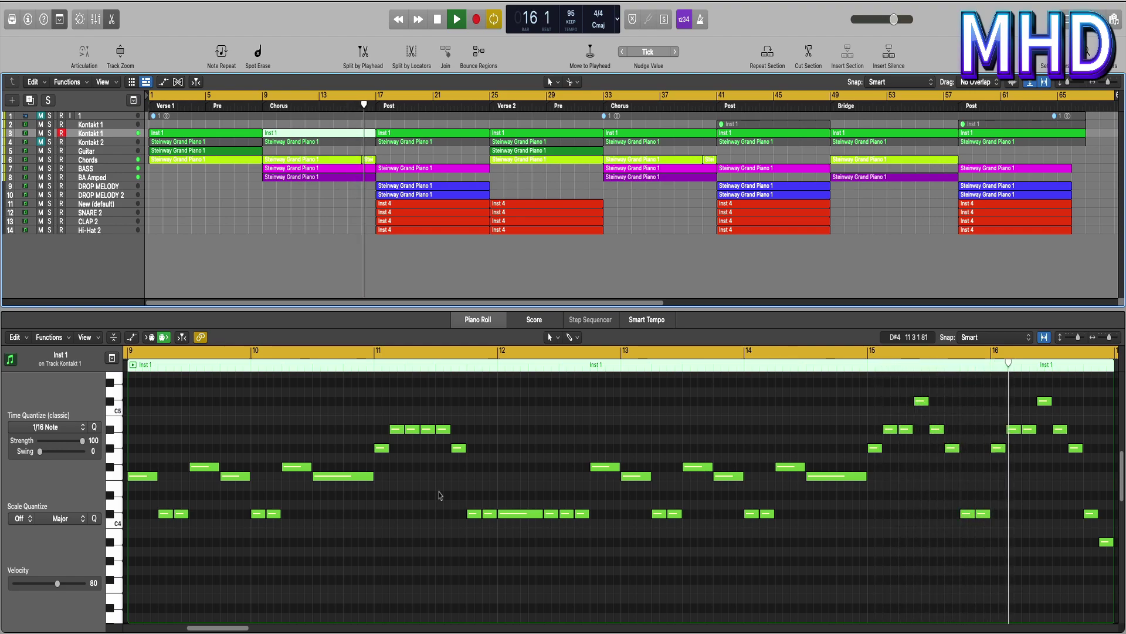
- Show the notes of Kontakt 1's Post region at bar 17 and its Verse 2 region at bar 25 during playback
left_click(414, 136)
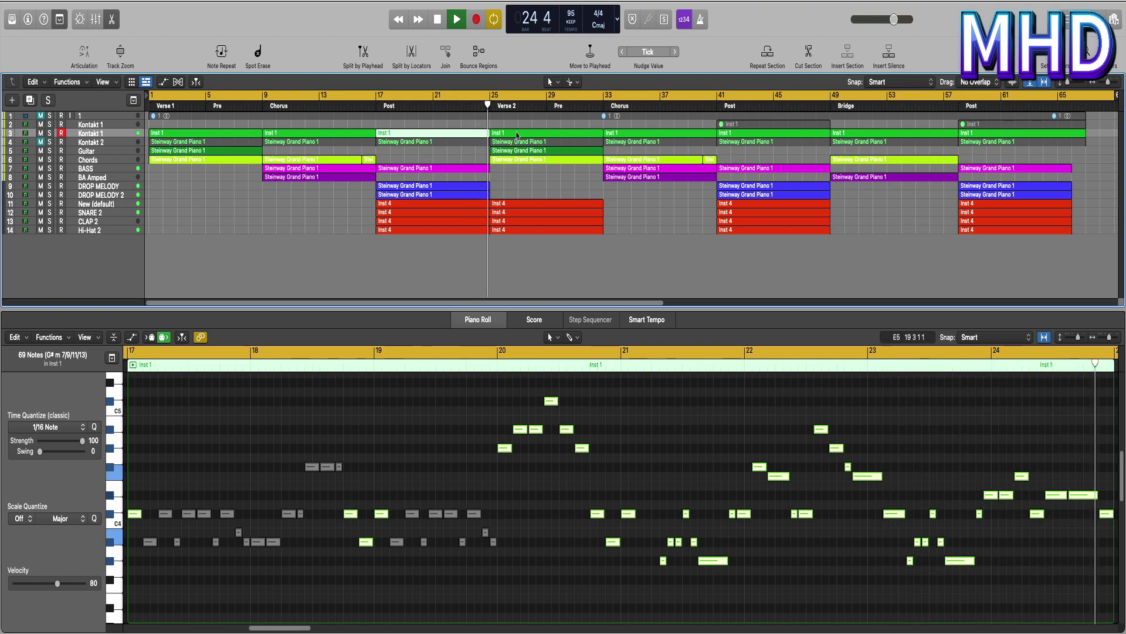
key("x")
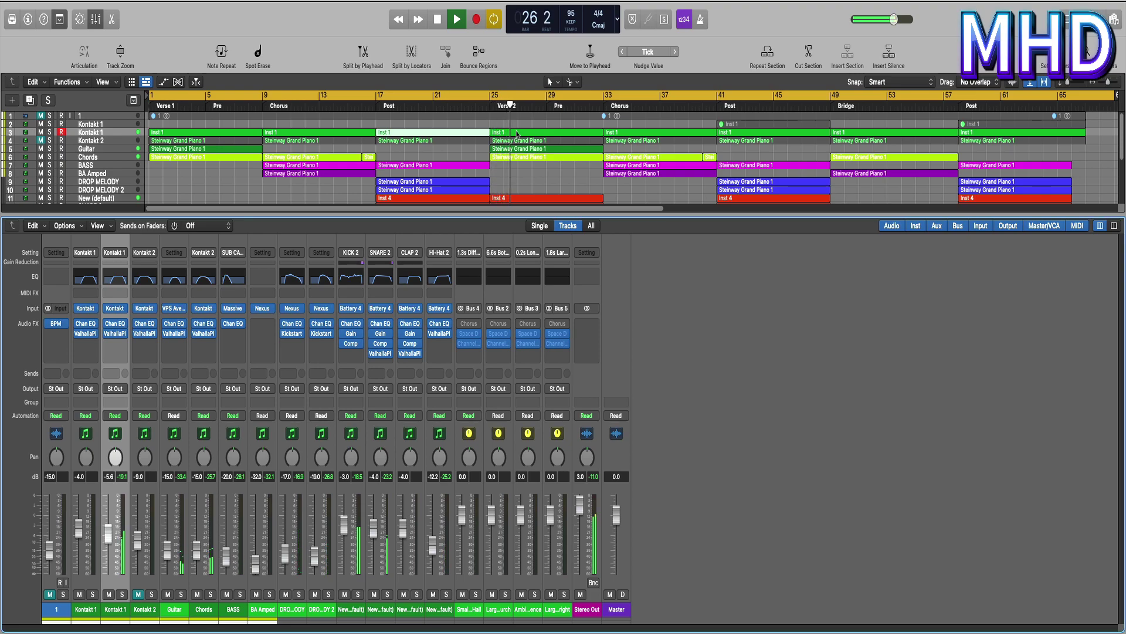
left_click(516, 134)
key("p")
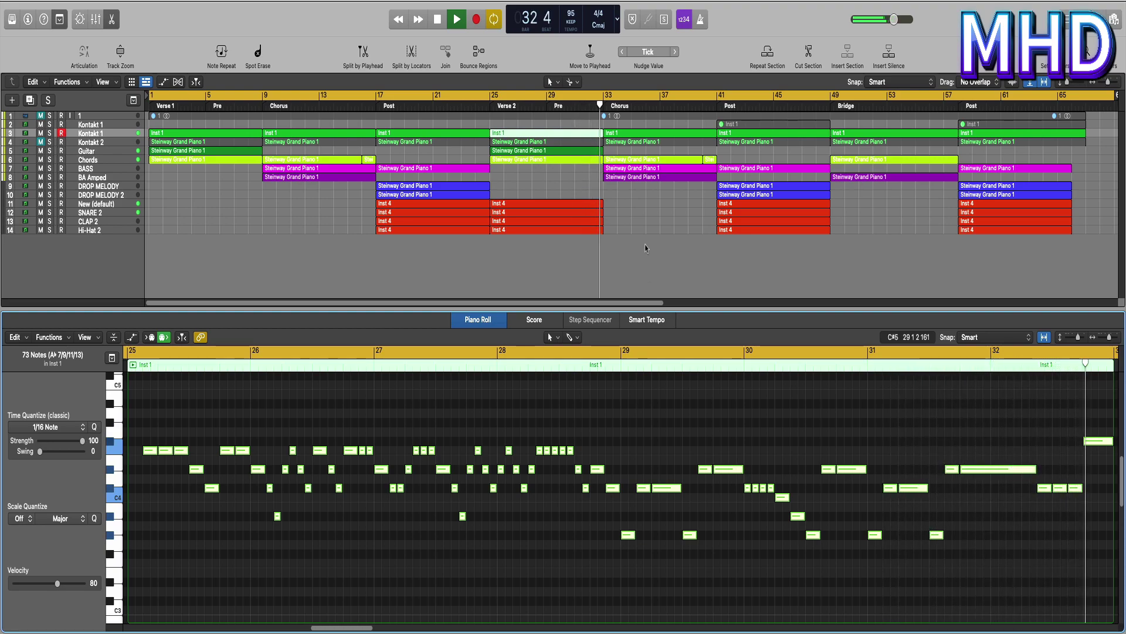
- Show the notes of Kontakt 1's Chorus region at bar 33 and its Post region at bar 41 during playback
left_click(639, 135)
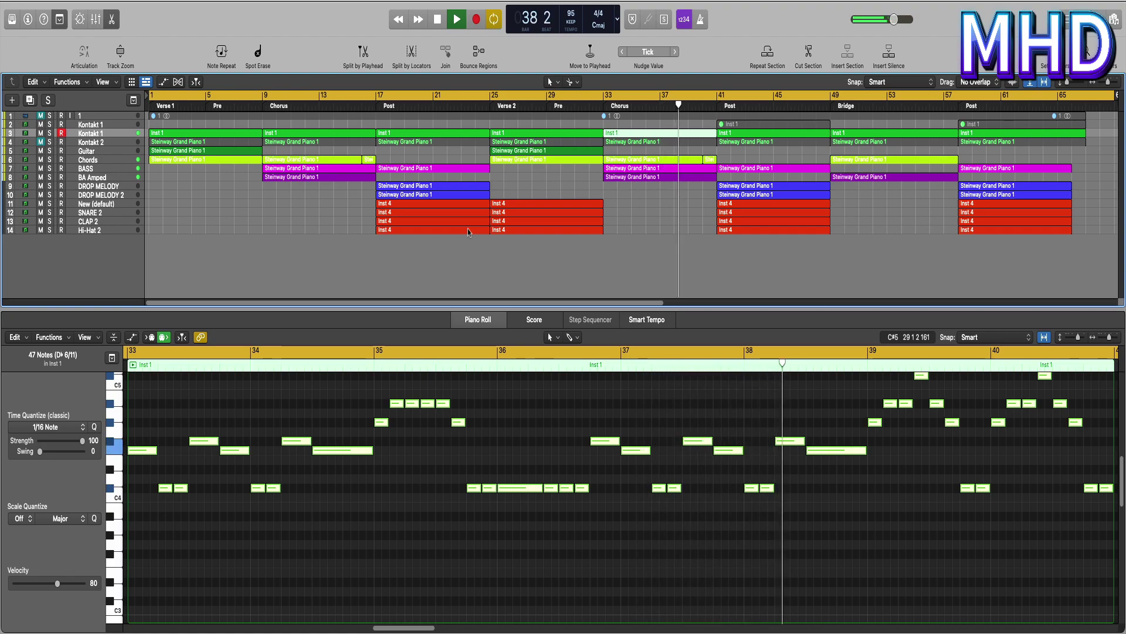
scroll(590, 393, "up", 3)
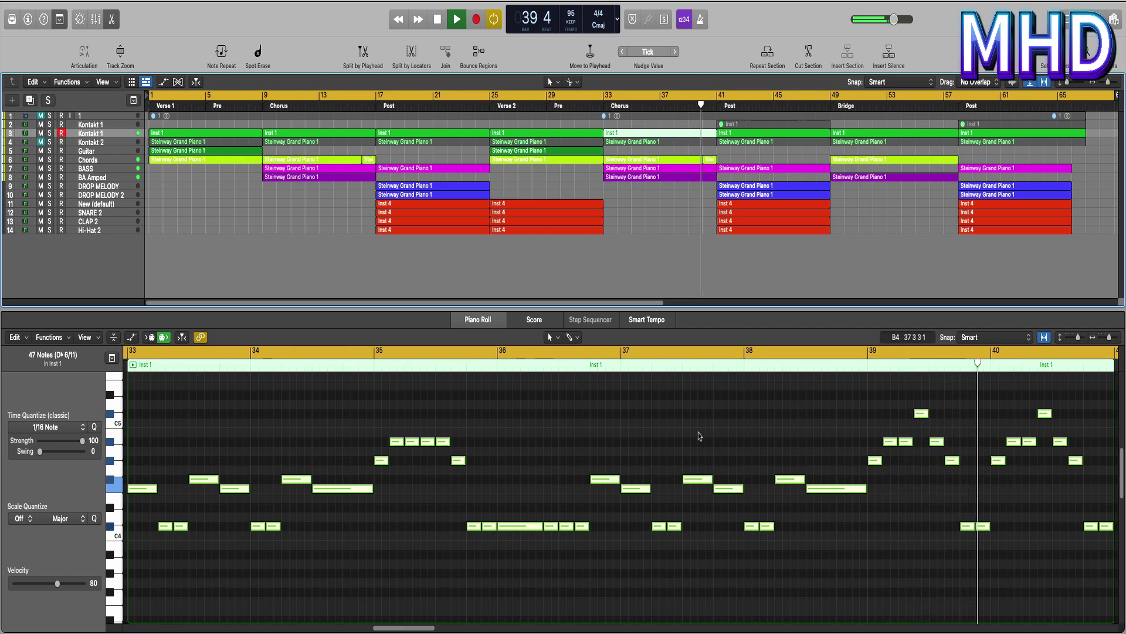
left_click(741, 136)
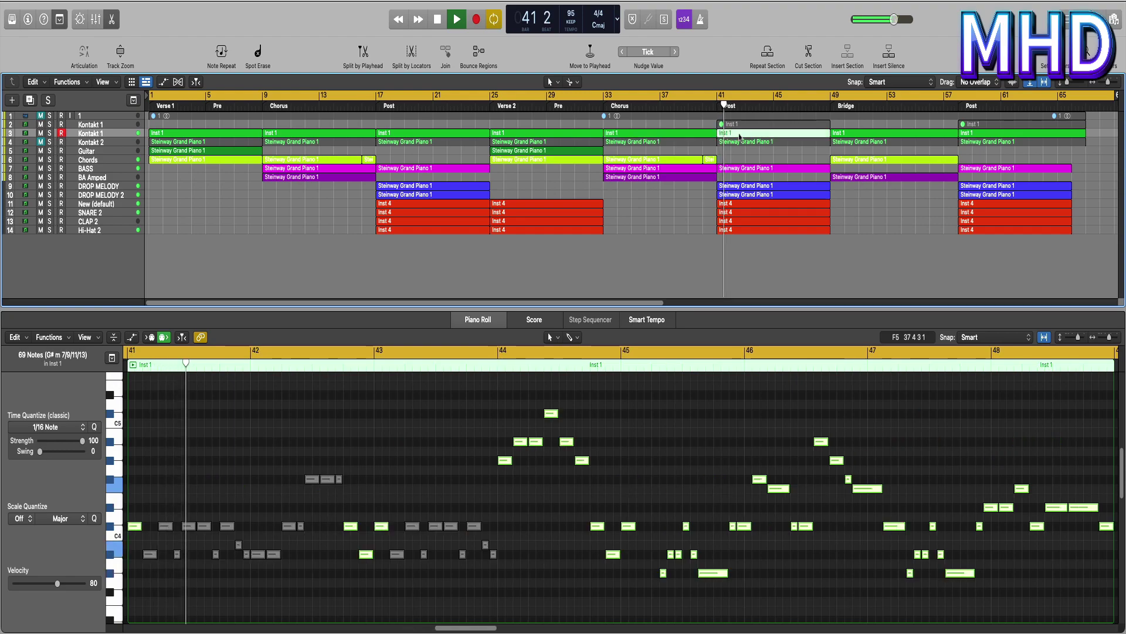
scroll(700, 369, "down", 2)
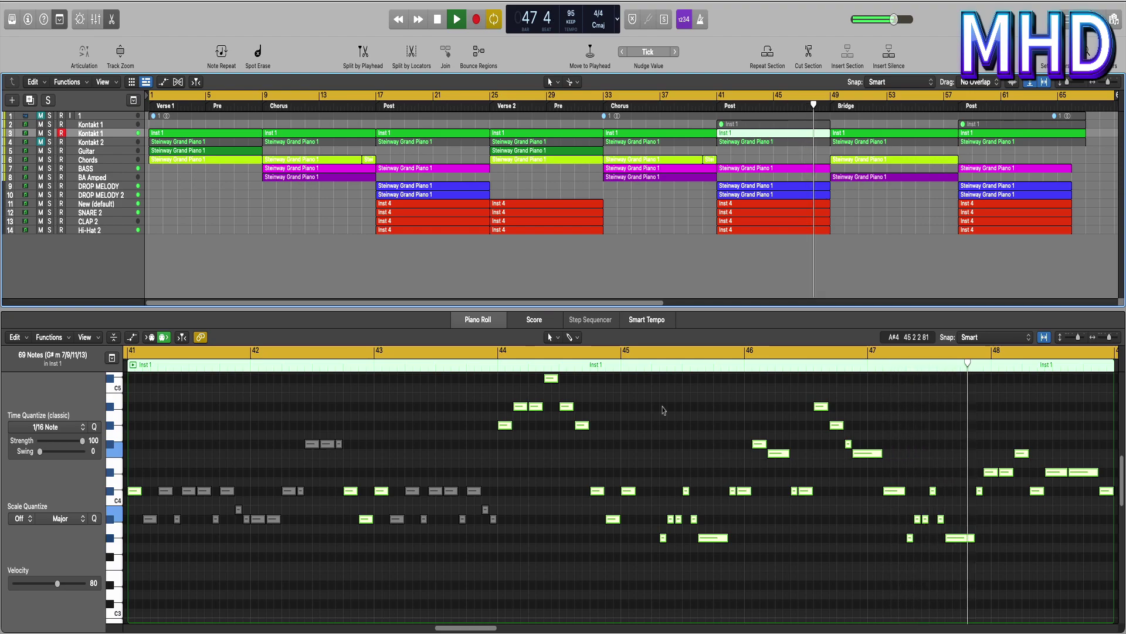
- Show the notes of Kontakt 1's Bridge and last Post regions during playback, and close the note editor after stopping
left_click(845, 134)
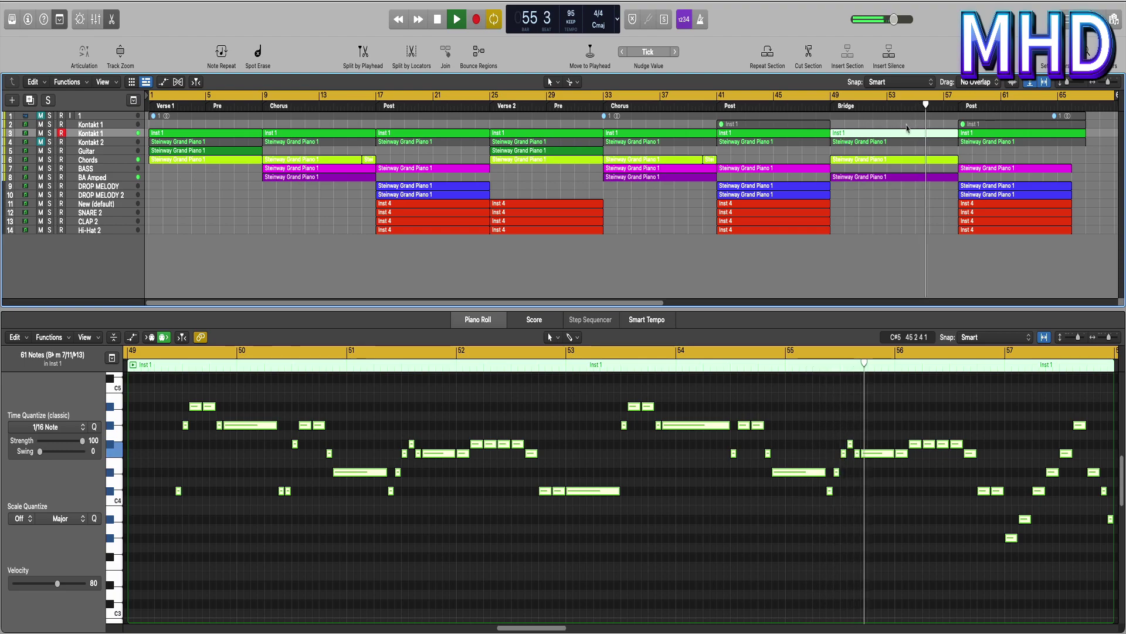
left_click(976, 135)
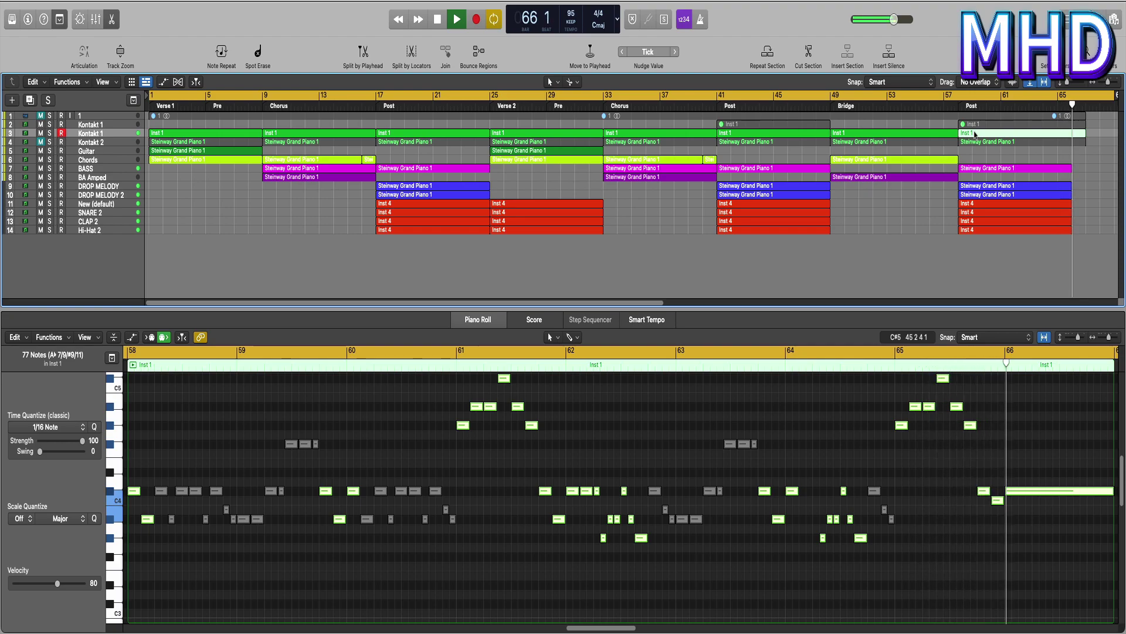
key("space")
key("p")
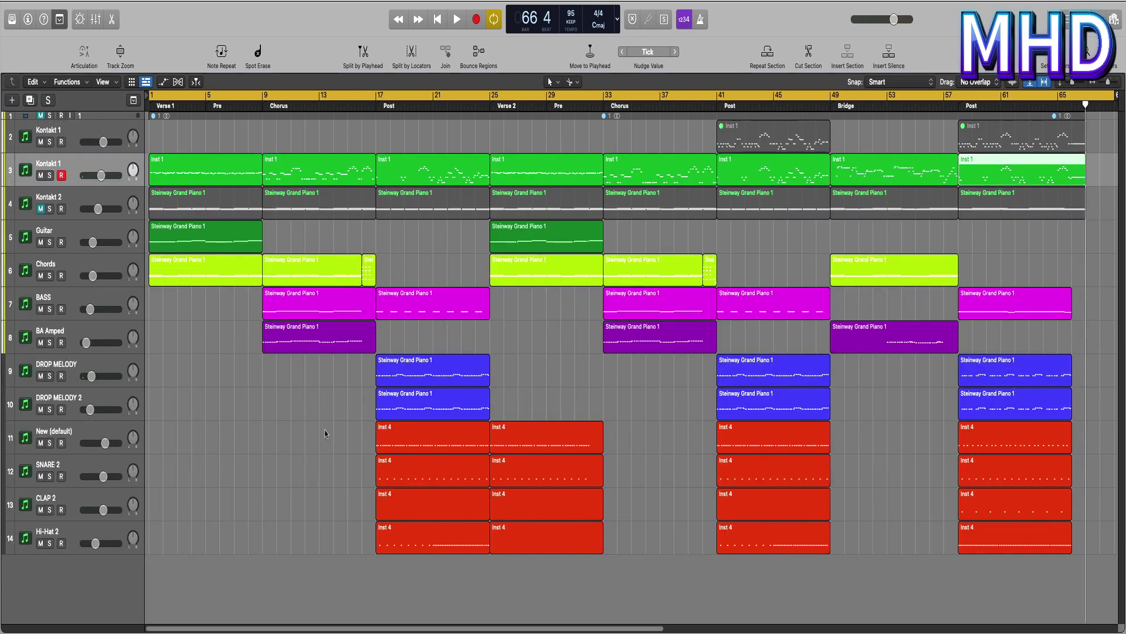